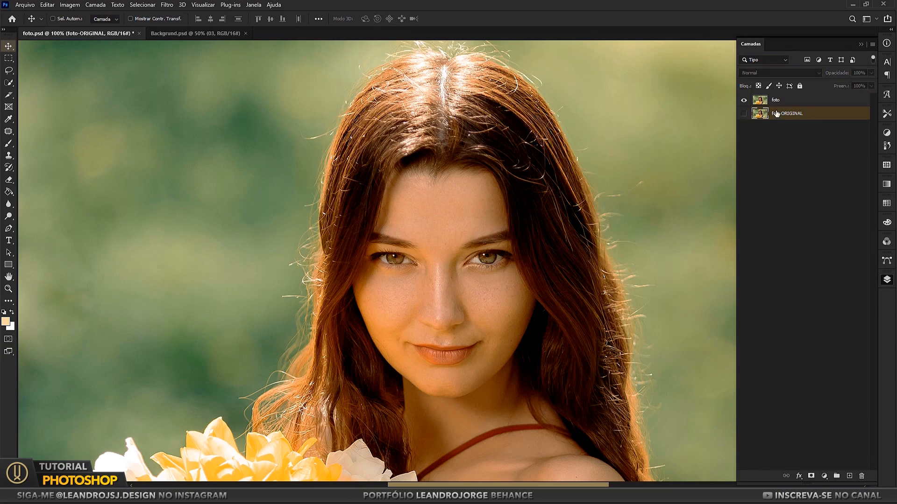
Fully lock the foto-ORIGINAL layer and save the document with the foto layer active.
left_click(799, 86)
left_click(799, 102)
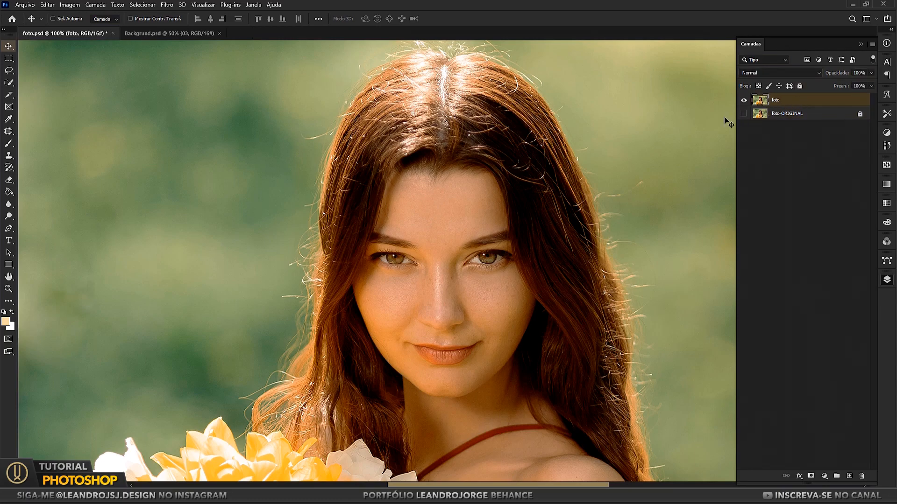
left_click(861, 44)
key("ctrl+s")
Fit the photo in view and select the woman with her bouquet automatically, using the Quick Selection tool's Select Subject.
left_click(8, 289)
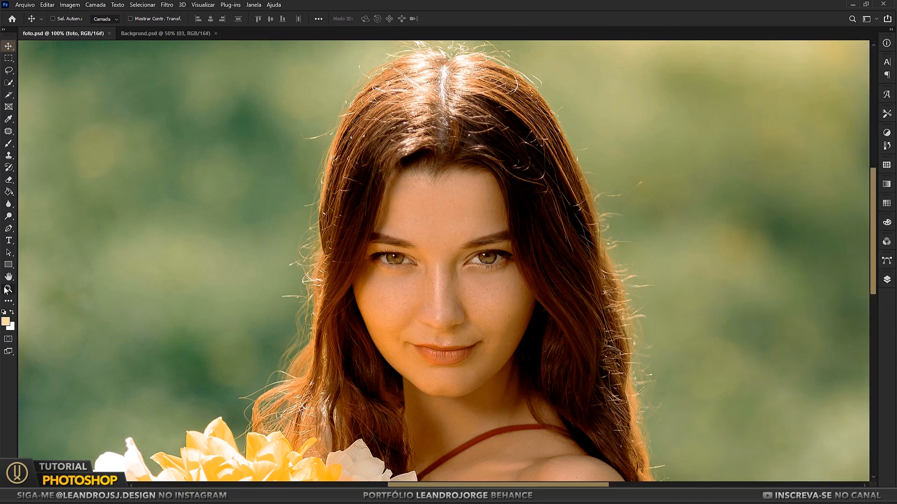
right_click(164, 258)
left_click(188, 264)
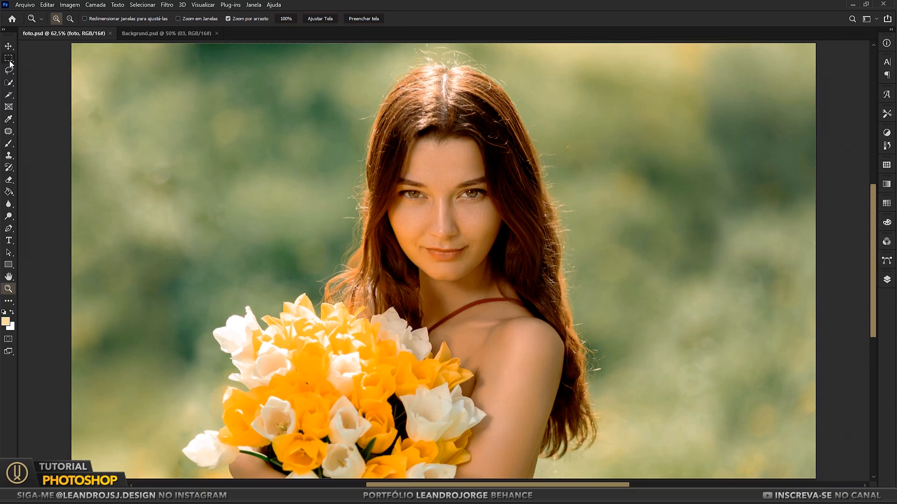
left_click(9, 46)
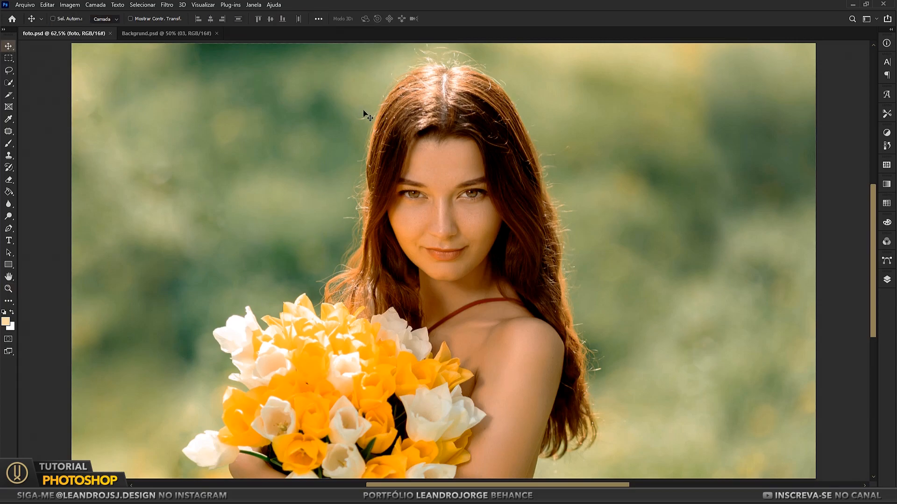
left_click(8, 84)
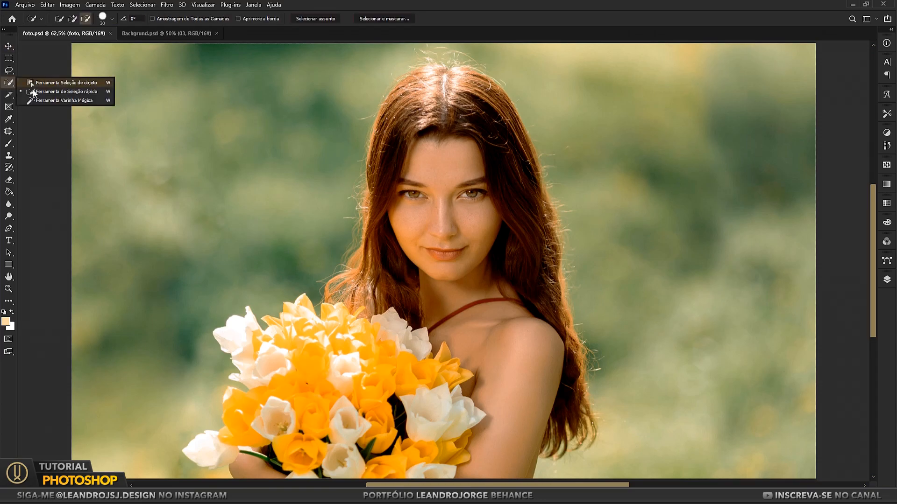
left_click(40, 95)
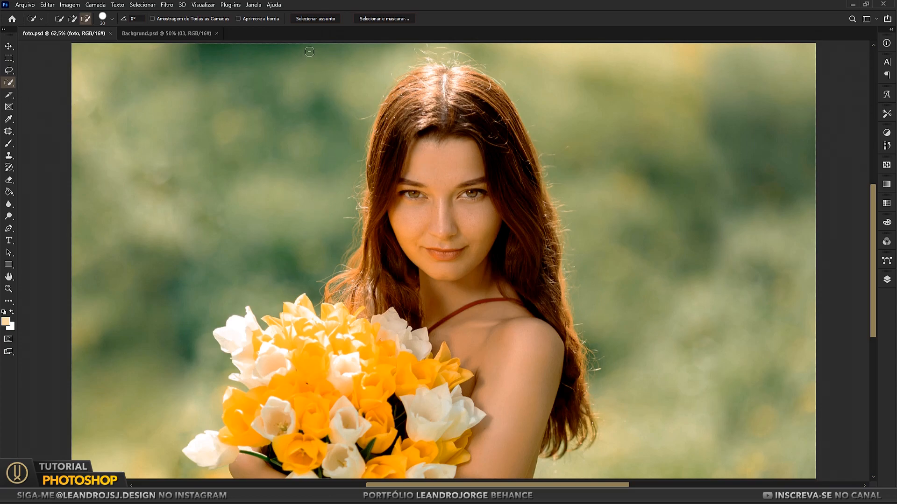
left_click(309, 18)
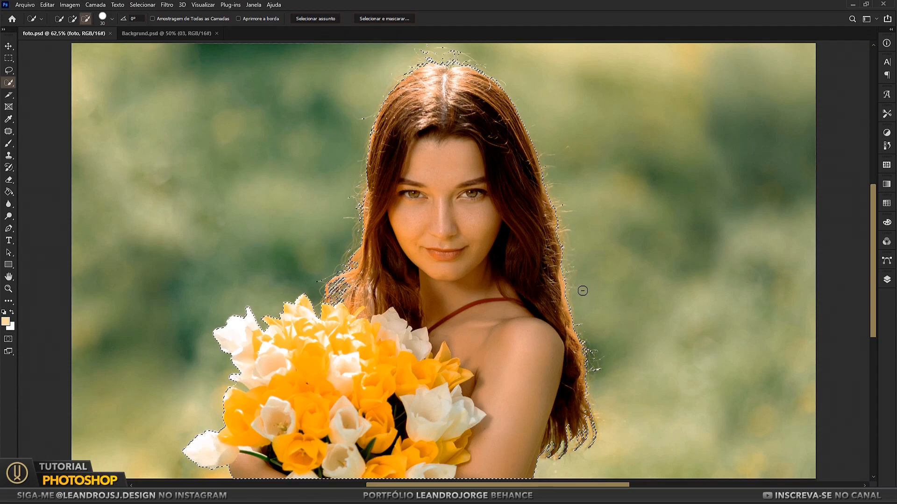
left_click(888, 283)
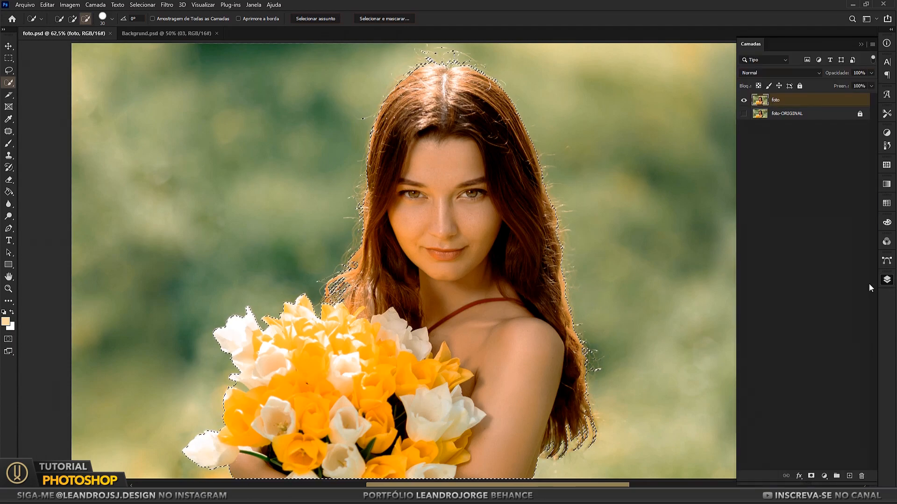
left_click(859, 45)
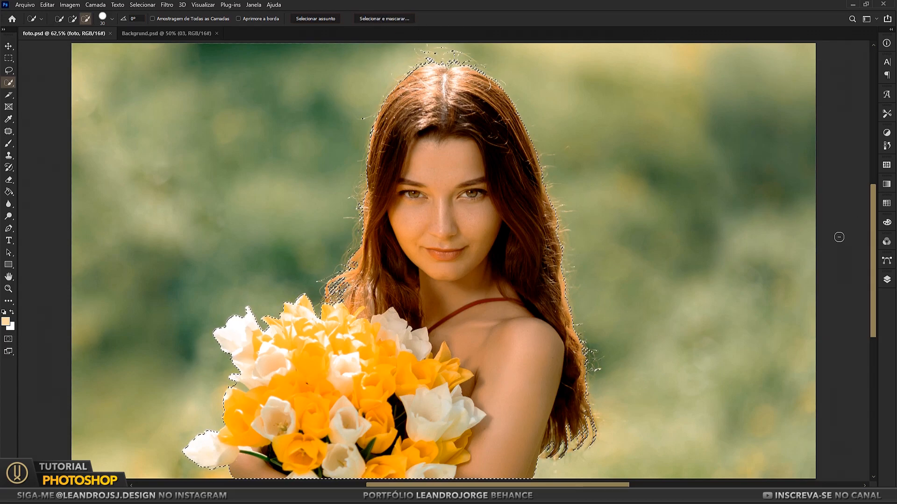
left_click(886, 279)
left_click(886, 279)
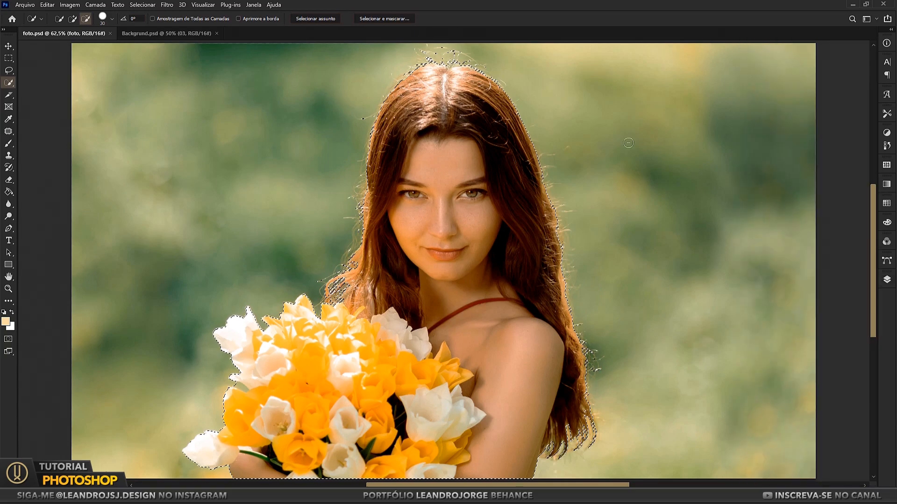
Open Select and Mask for the subject selection and set its contrast to 13%, leaving smoothing at 0.
left_click(369, 20)
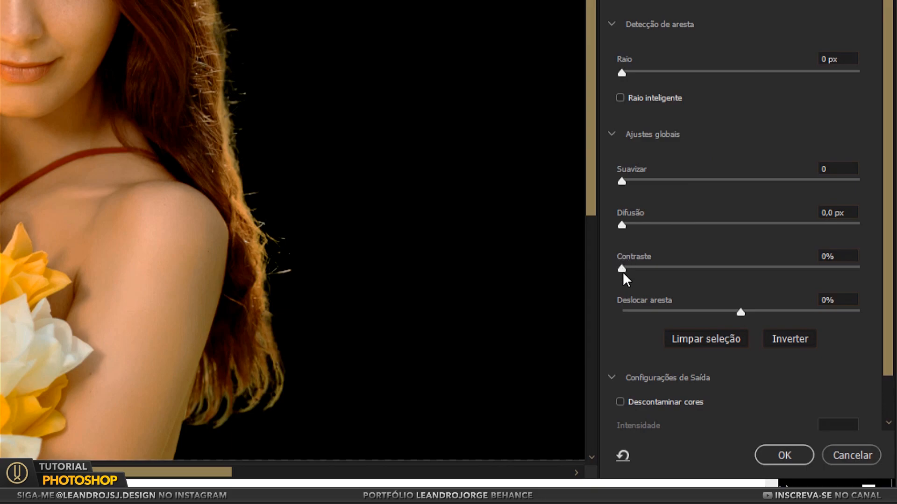
left_click_drag(638, 270, 653, 270)
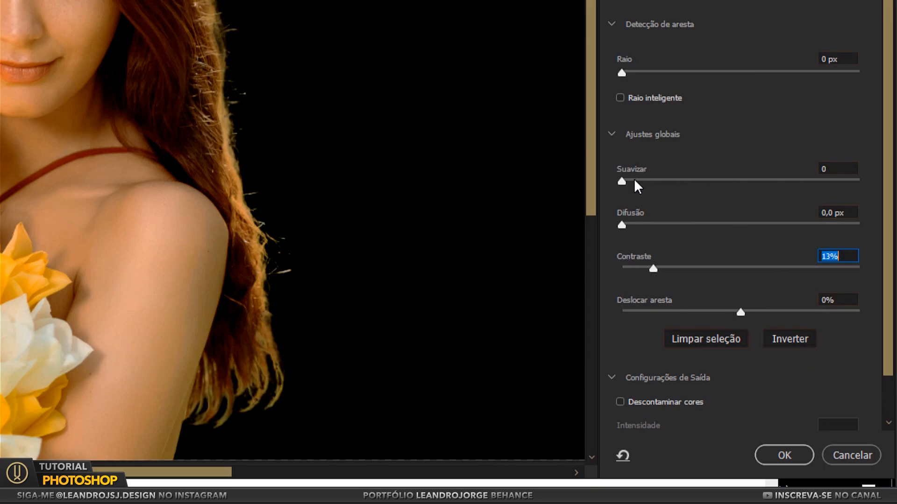
left_click_drag(624, 181, 598, 183)
left_click_drag(724, 183, 601, 180)
Decontaminate the selection's colors at 30% intensity and output the refined cutout to a new layer with a layer mask.
left_click_drag(887, 212, 887, 260)
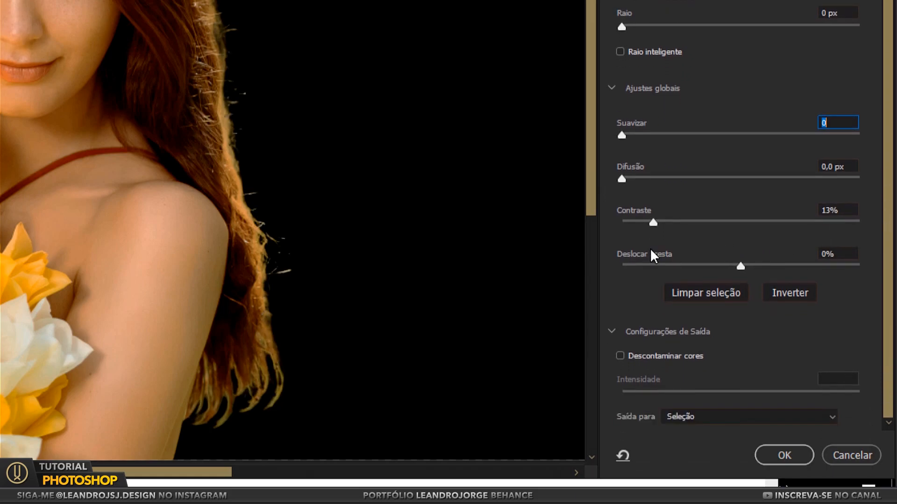
left_click(631, 357)
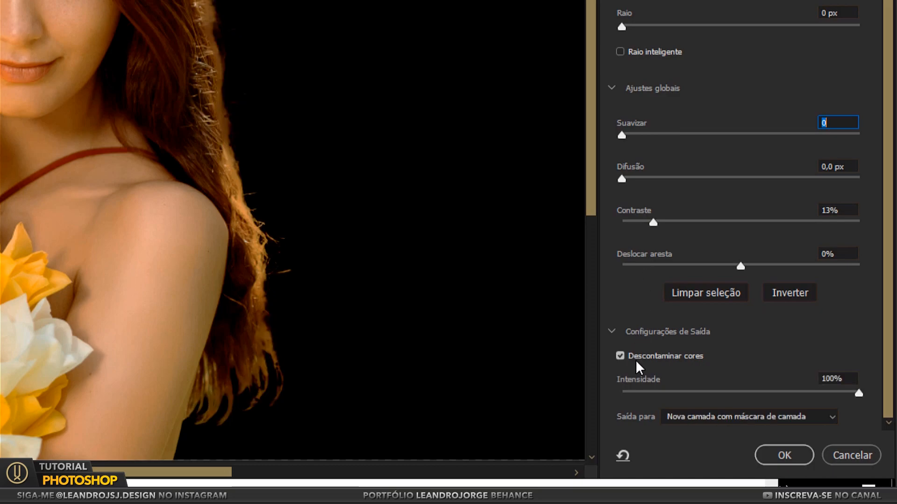
left_click_drag(859, 392, 692, 395)
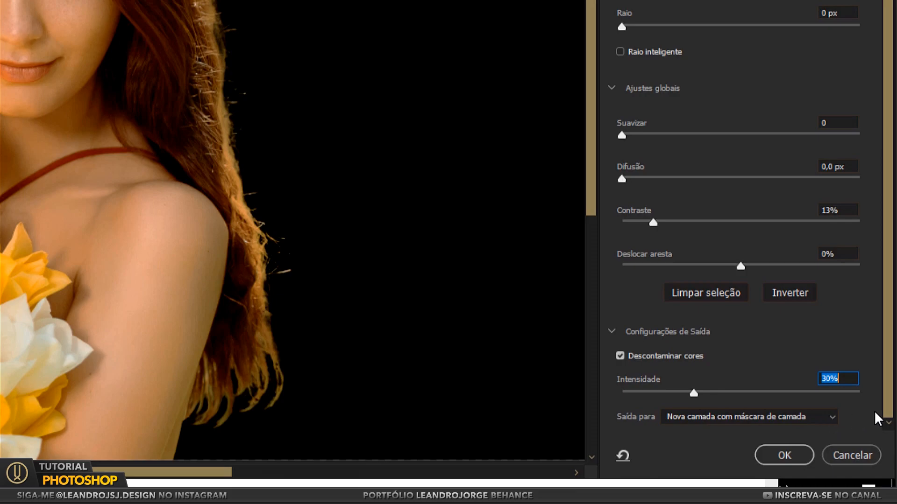
left_click(821, 418)
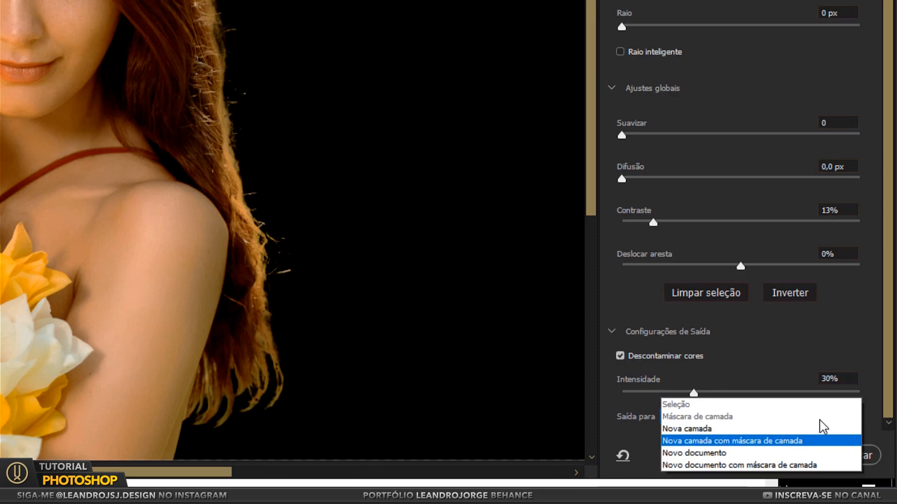
left_click(700, 441)
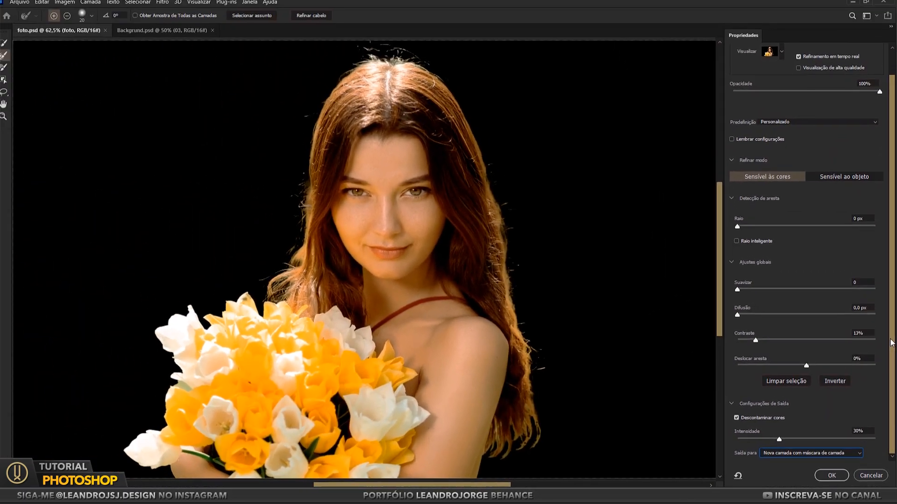
left_click_drag(887, 223, 892, 322)
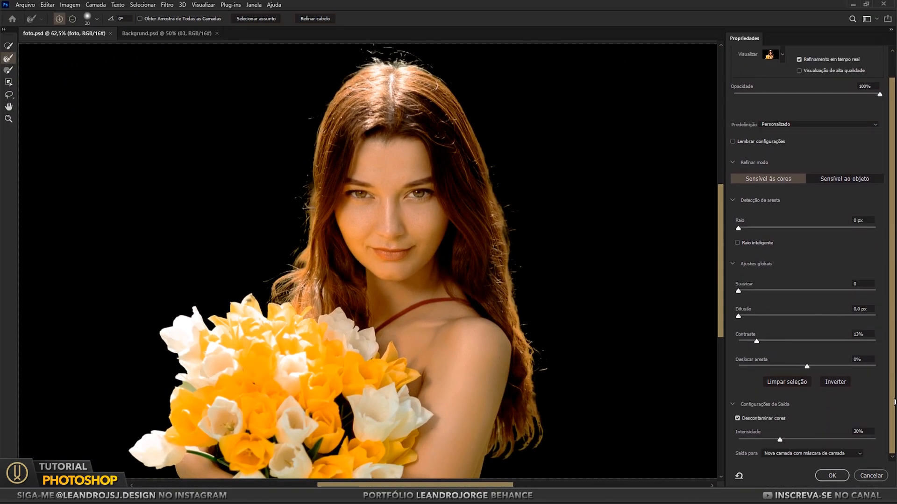
left_click(832, 475)
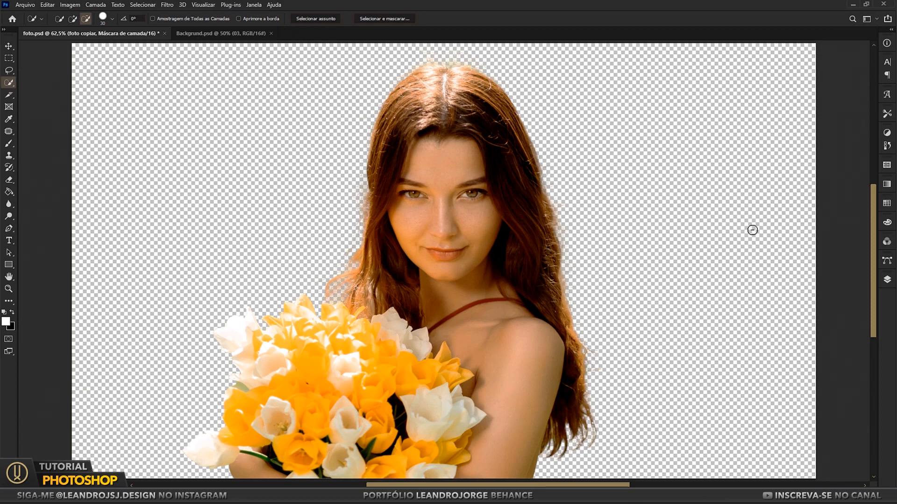
Add a near-black solid color fill layer (#131313) directly above the foto layer, beneath the cutout.
left_click(886, 280)
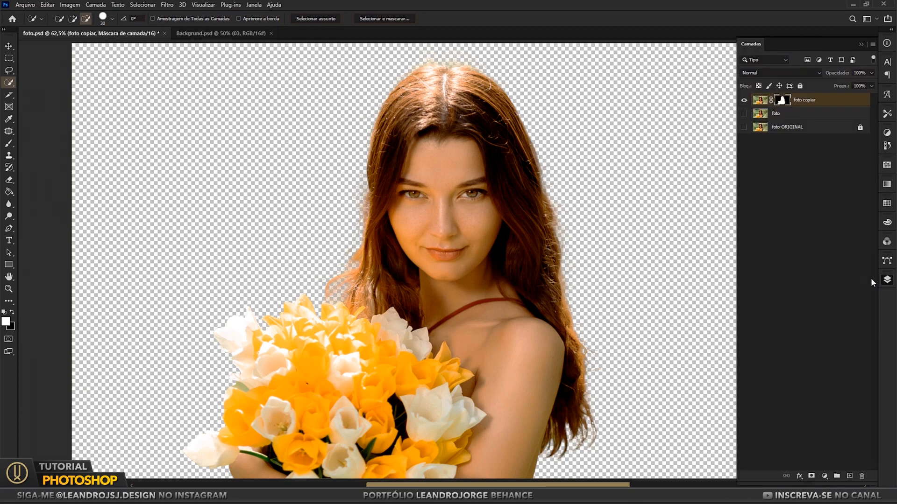
left_click(790, 115)
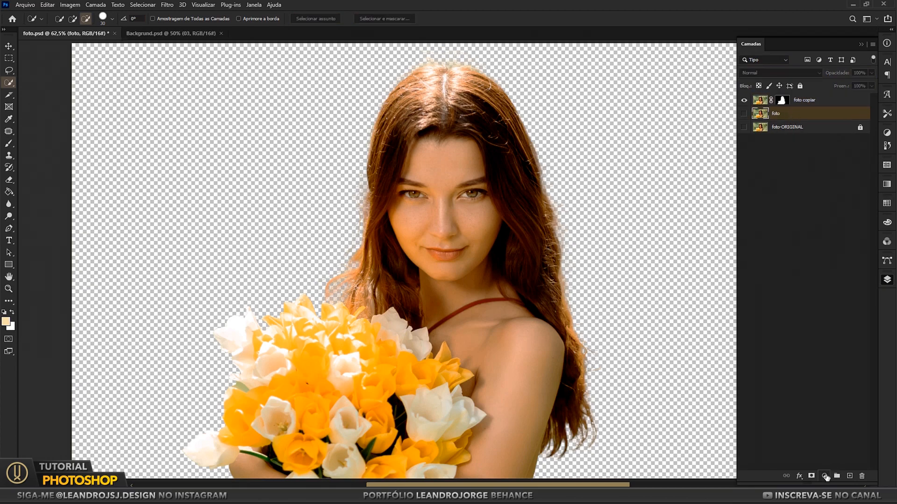
left_click(824, 476)
left_click(834, 311)
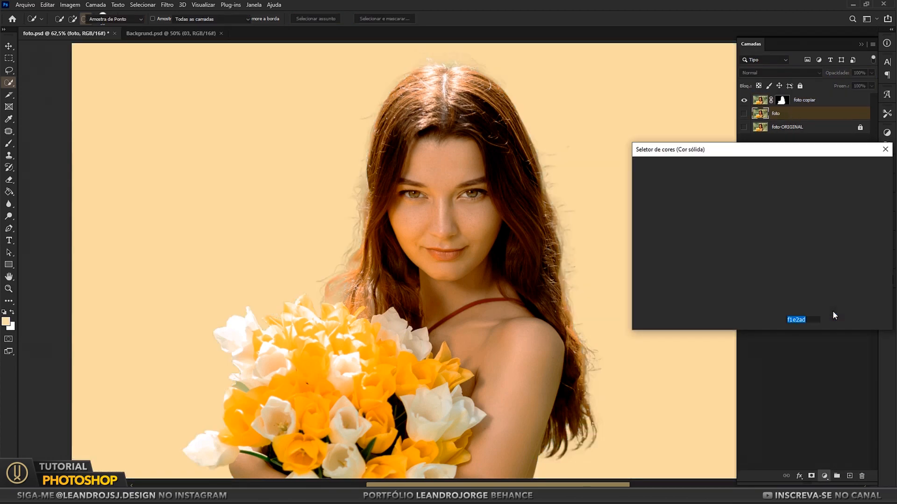
left_click(647, 278)
left_click_drag(647, 277, 635, 282)
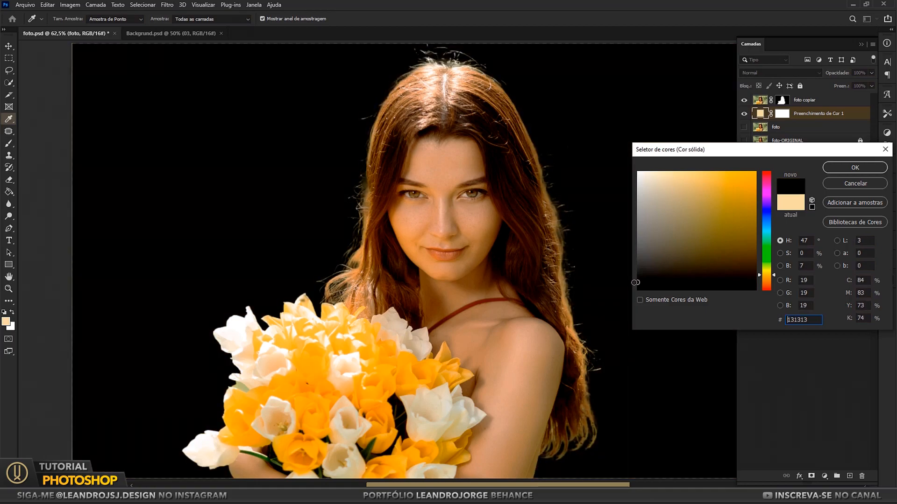
left_click(842, 169)
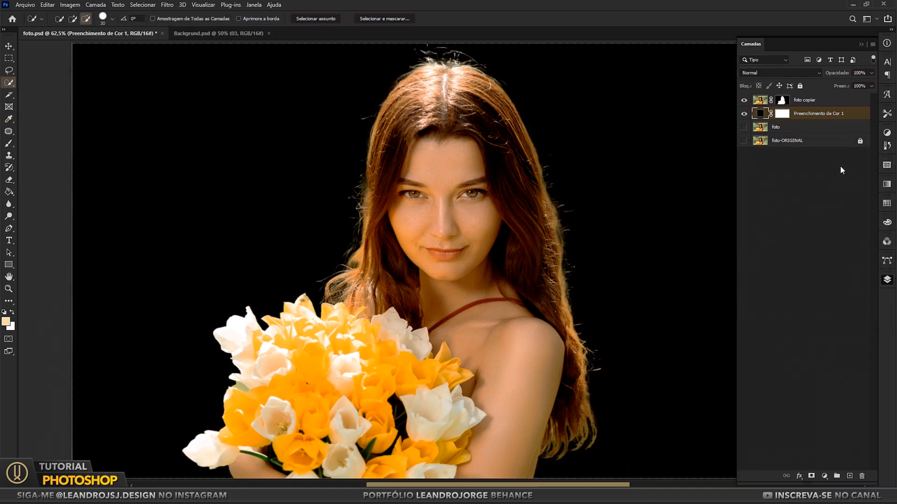
Rename the solid color fill layer as CorTESTE.
double_click(807, 114)
type("CorTESTE")
key("Return")
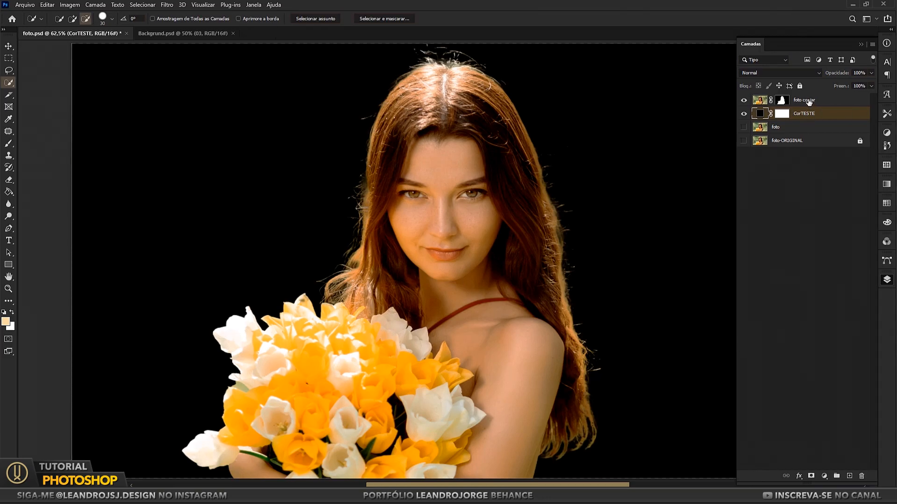
Rename the masked cutout layer "foto copiar" as foto_editada.
left_click(808, 102)
double_click(808, 101)
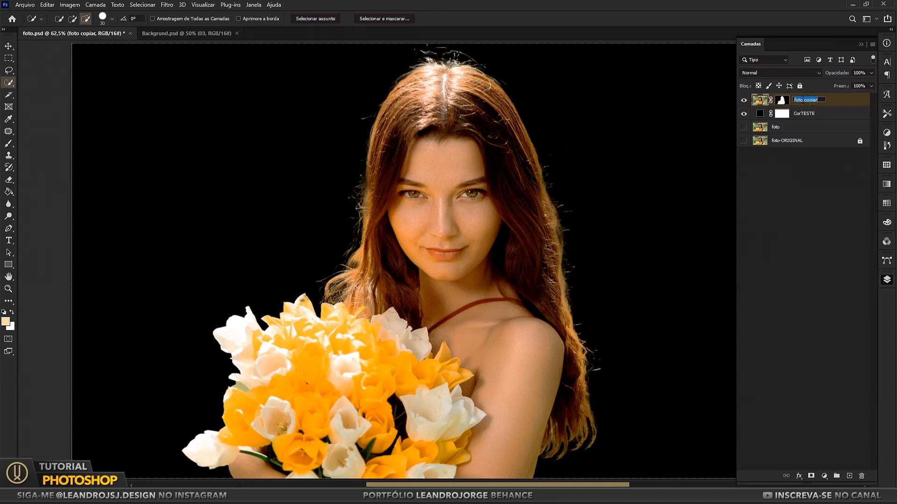
double_click(809, 100)
key("BackSpace")
key("Return")
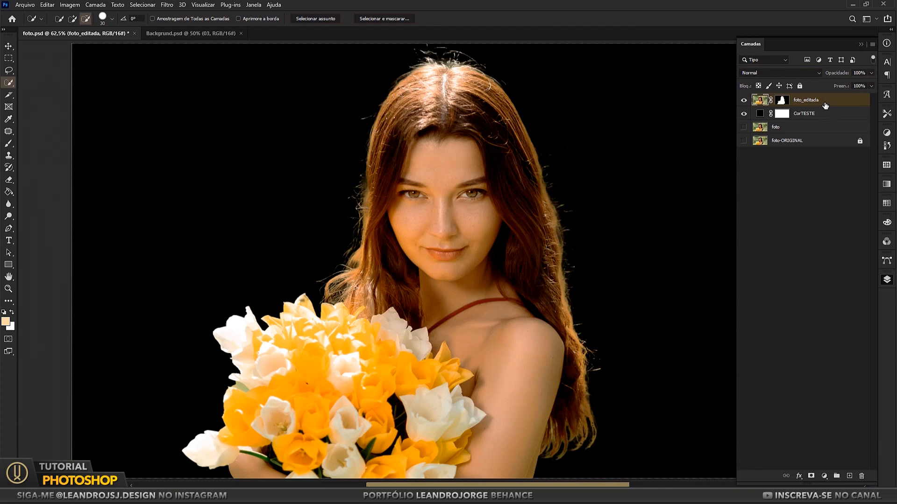
Activate foto_editada's layer mask and display the mask alone in black and white on the canvas.
left_click(781, 100)
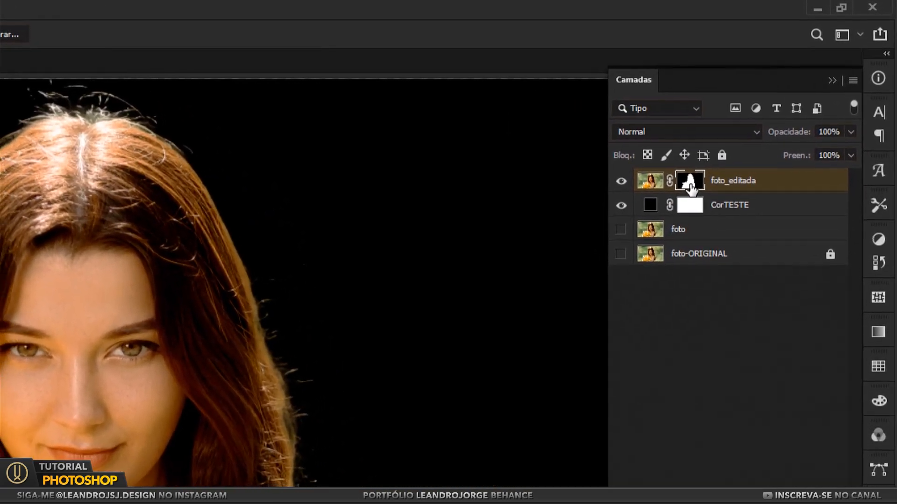
left_click(701, 174, "alt")
left_click(701, 173, "alt")
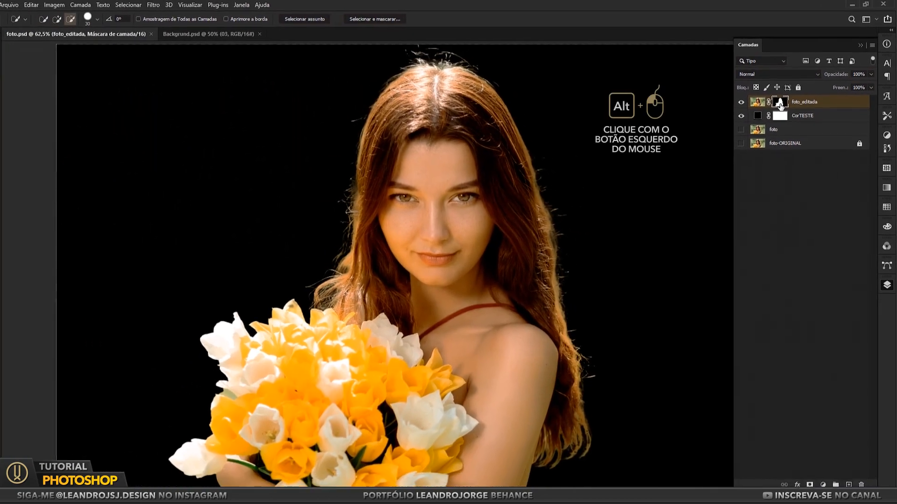
left_click(780, 104, "alt")
left_click(782, 103, "alt")
left_click(782, 102, "alt")
left_click(781, 103, "alt")
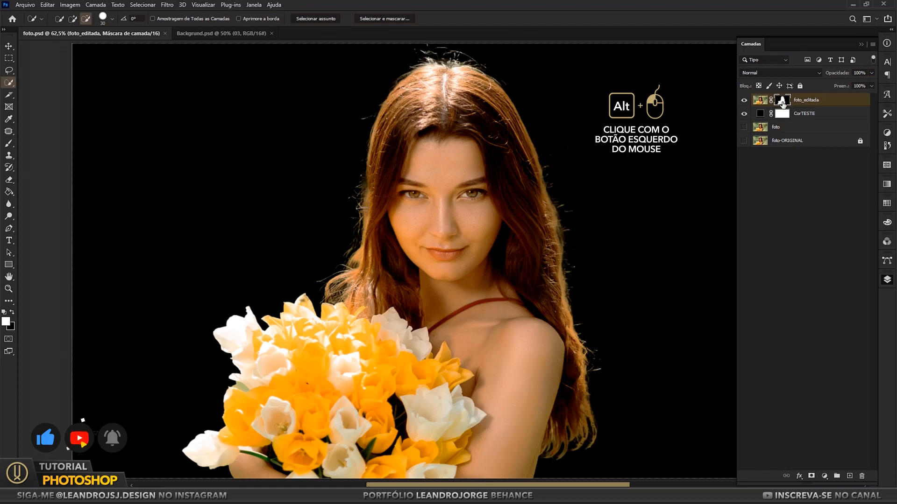
left_click(781, 102, "alt")
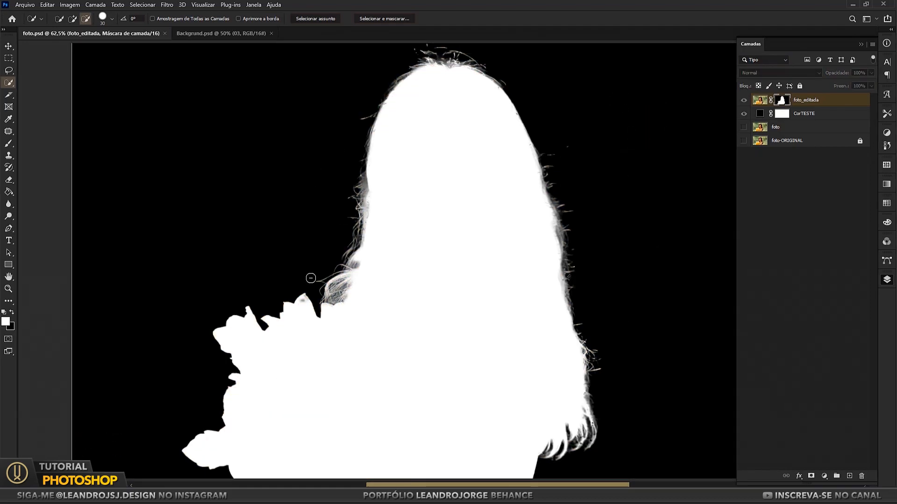
Examine the mask's hair edges close up around the woman's left side, crown and right side.
scroll(314, 261, "up", 6)
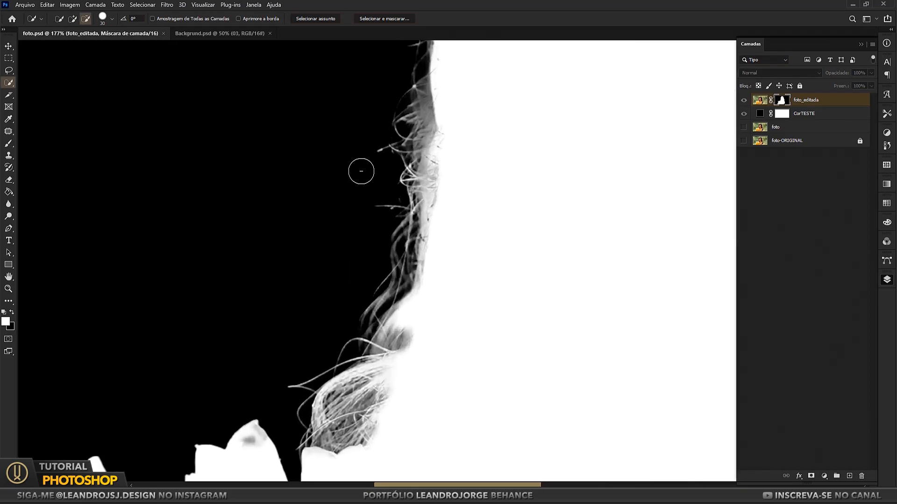
left_click_drag(371, 140, 331, 261)
scroll(333, 212, "up", 3)
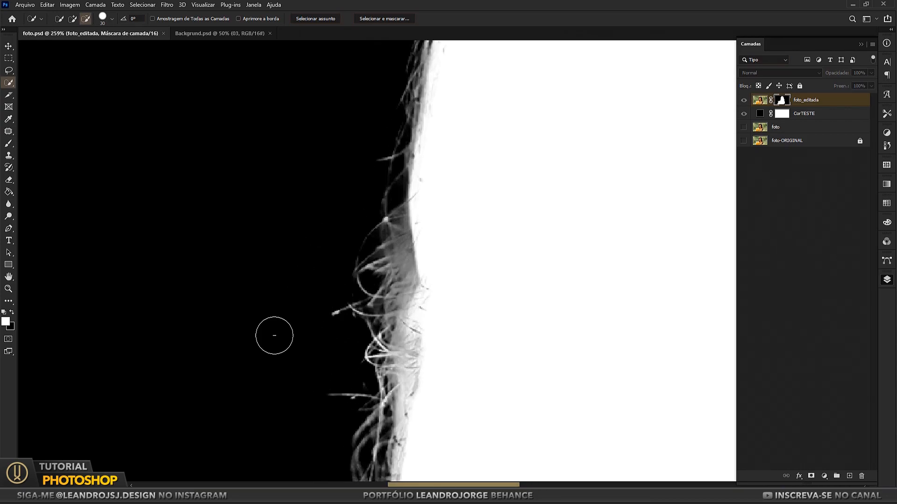
scroll(390, 272, "down", 3)
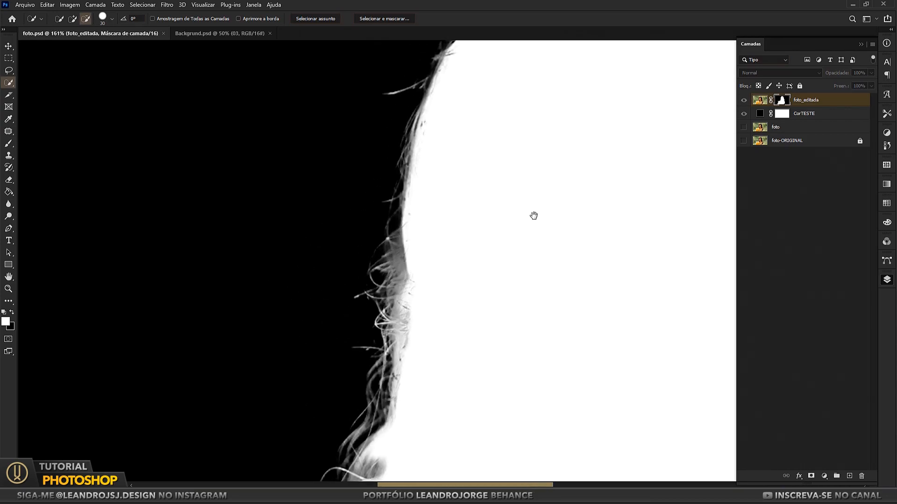
left_click_drag(534, 216, 382, 356)
left_click_drag(510, 290, 387, 347)
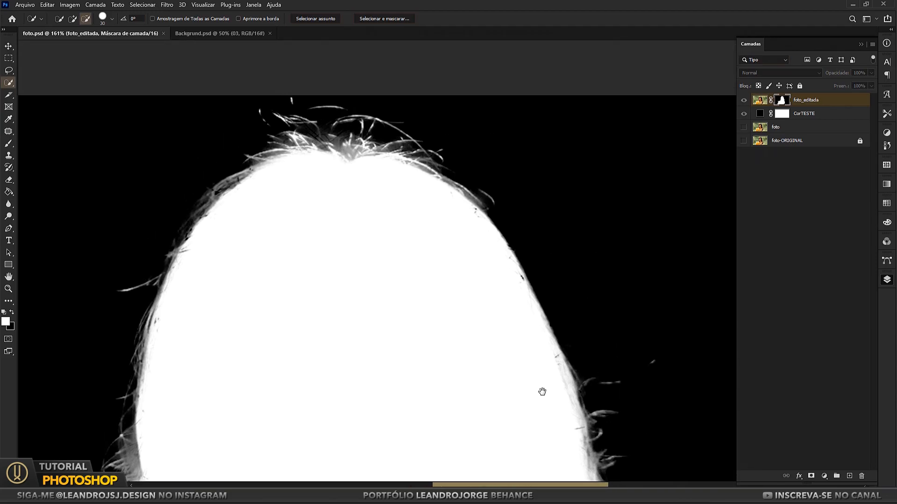
left_click_drag(540, 390, 412, 274)
left_click_drag(493, 385, 414, 250)
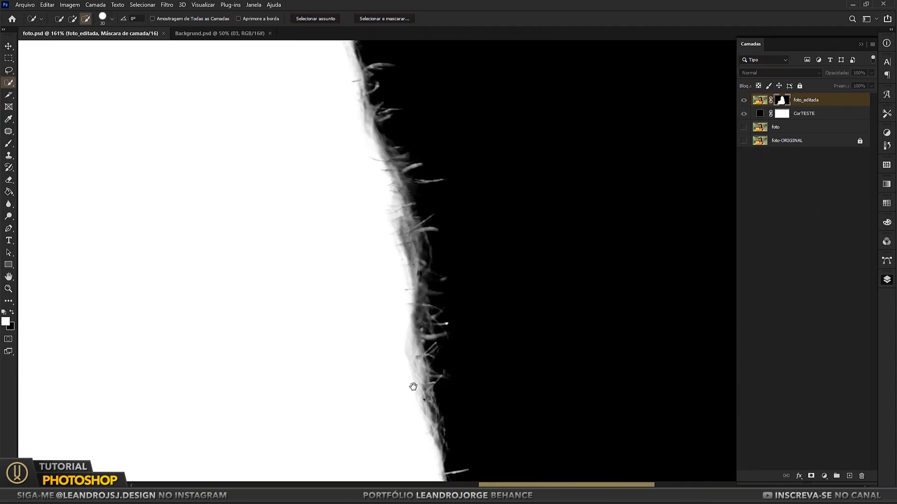
left_click_drag(417, 387, 394, 170)
left_click_drag(460, 427, 426, 173)
left_click_drag(327, 279, 675, 388)
left_click_drag(377, 225, 555, 322)
left_click_drag(310, 196, 262, 363)
left_click_drag(322, 236, 433, 356)
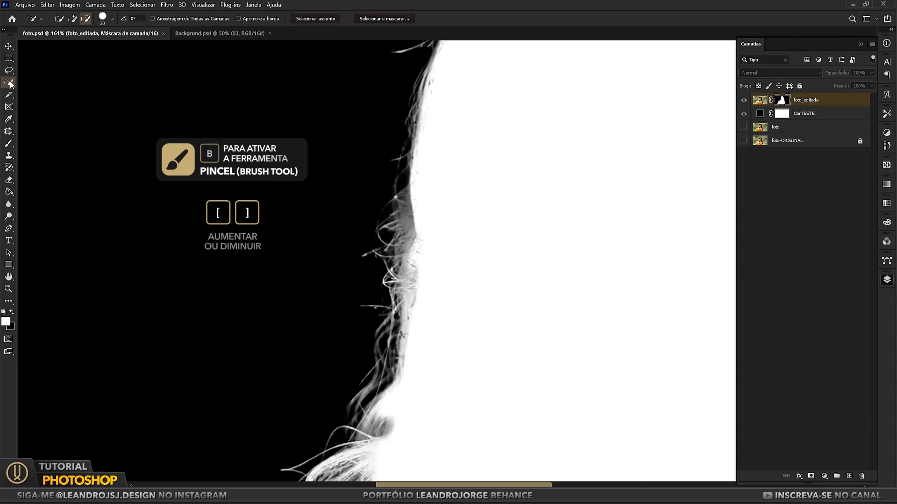
Choose the Brush tool with a hard round tip at 100% hardness.
left_click(10, 144)
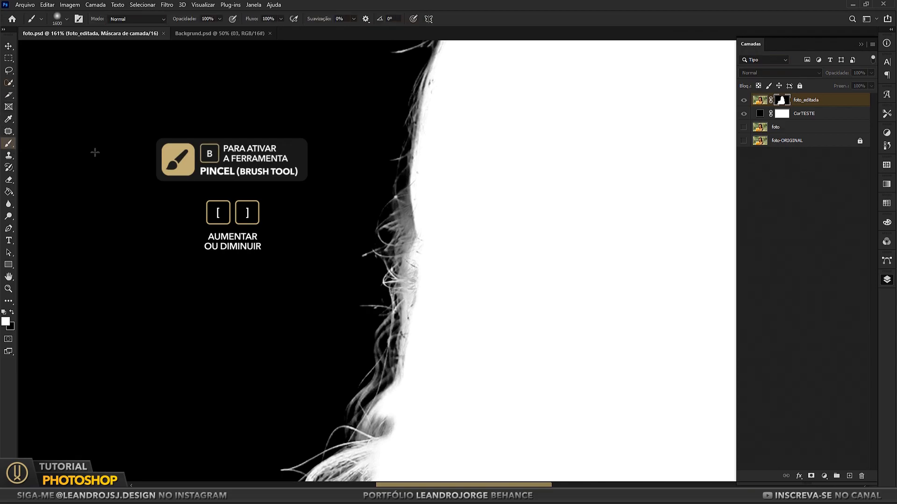
left_click(55, 17)
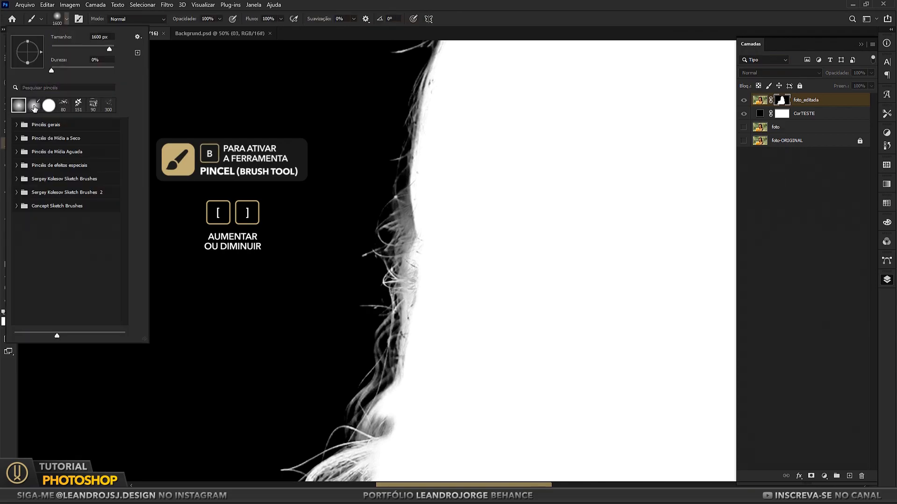
left_click(48, 105)
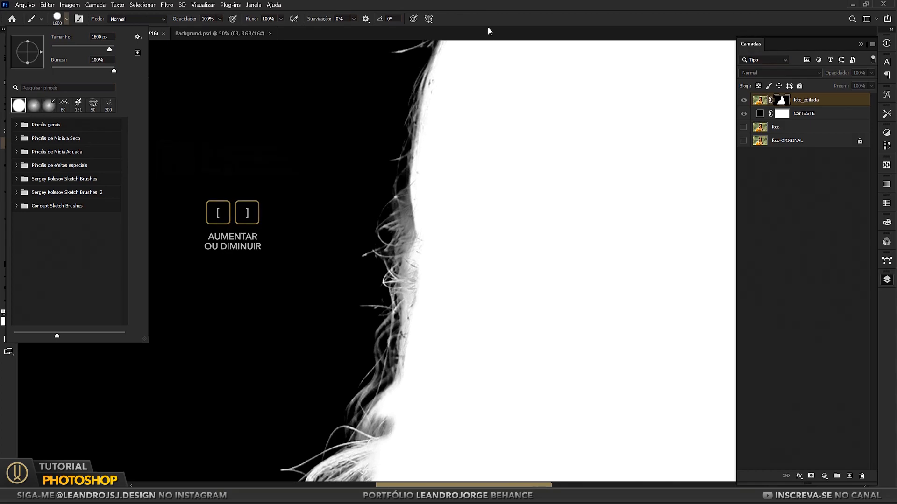
left_click(487, 29)
left_click_drag(348, 344, 431, 234)
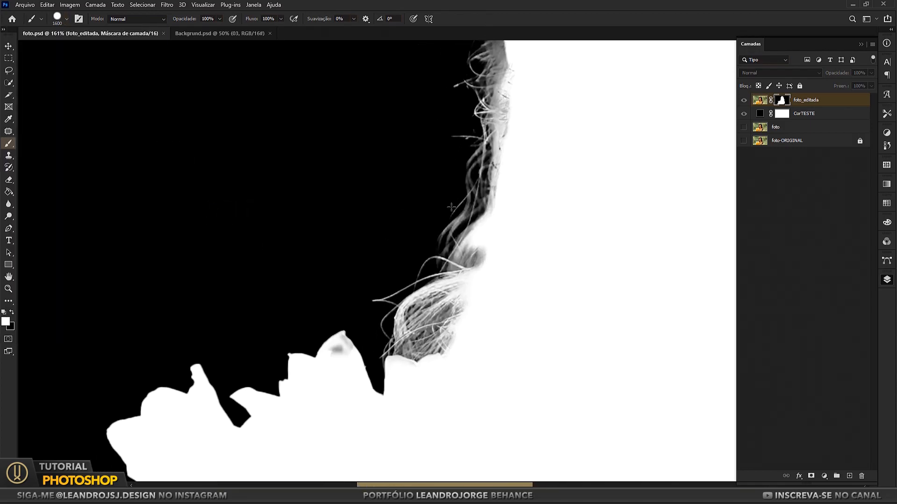
Reduce the brush size to 20 px and paint the grey patch on the upper flower petal white in the mask.
key("bracketleft")
key("bracketleft")
key("bracketleft")
key("bracketleft")
key("bracketleft")
key("bracketleft")
key("bracketleft")
key("bracketleft")
key("bracketleft")
key("bracketleft")
key("bracketleft")
key("bracketleft")
key("bracketleft")
key("bracketleft")
key("bracketleft")
key("bracketleft")
key("bracketleft")
key("bracketleft")
key("bracketleft")
key("bracketleft")
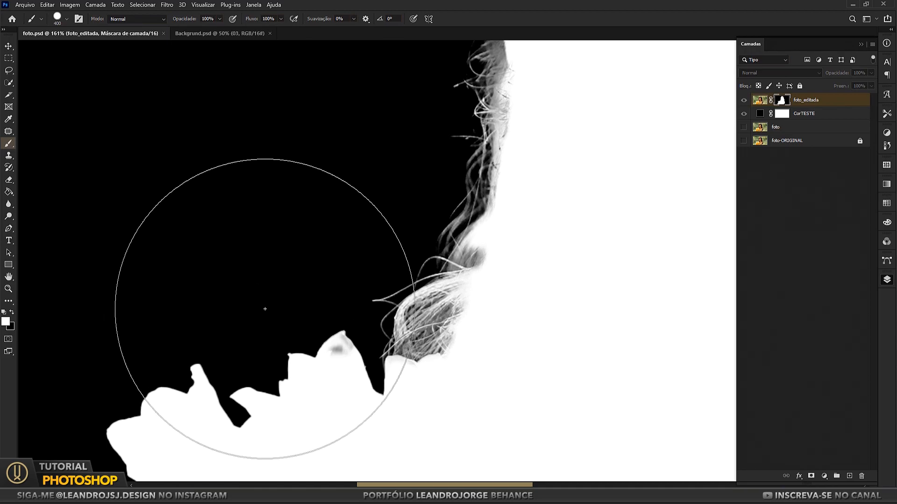
key("bracketleft")
key("bracketleft")
key("bracketleft")
key("bracketleft")
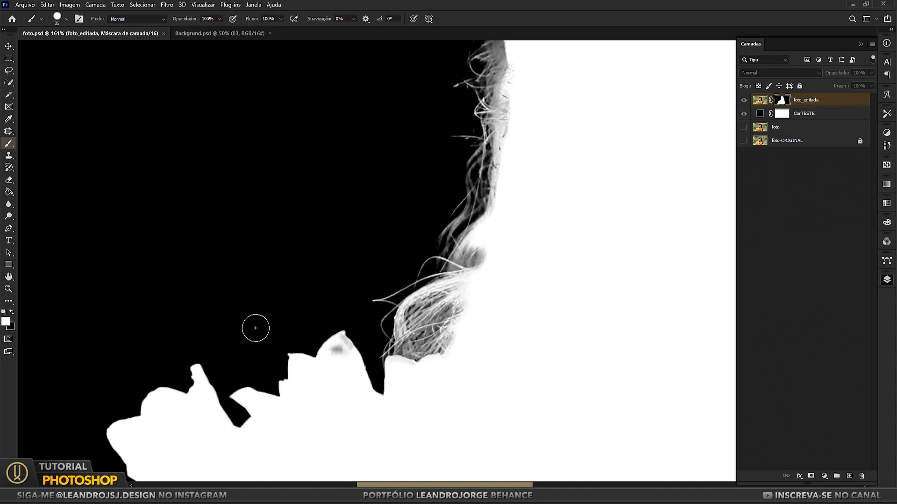
left_click_drag(316, 311, 279, 236)
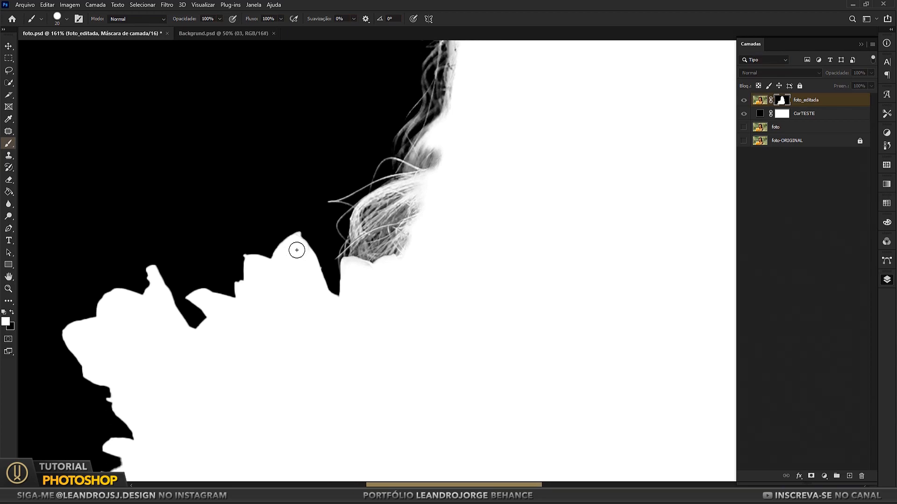
left_click_drag(287, 412, 245, 294)
mouse_move(521, 382)
left_mouse_down()
mouse_move(415, 326)
mouse_move(338, 172)
mouse_move(392, 212)
mouse_move(375, 346)
mouse_move(490, 306)
mouse_move(499, 280)
mouse_move(597, 252)
left_mouse_up()
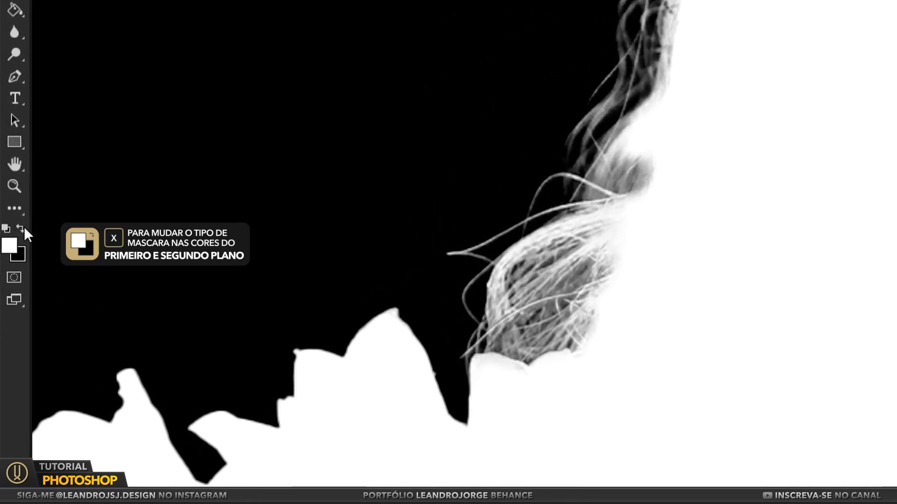
Swap the foreground and background colors so black is the painting color, and set the brush flow to 3%.
left_click(22, 228)
left_click(21, 229)
left_click(22, 228)
left_click(21, 227)
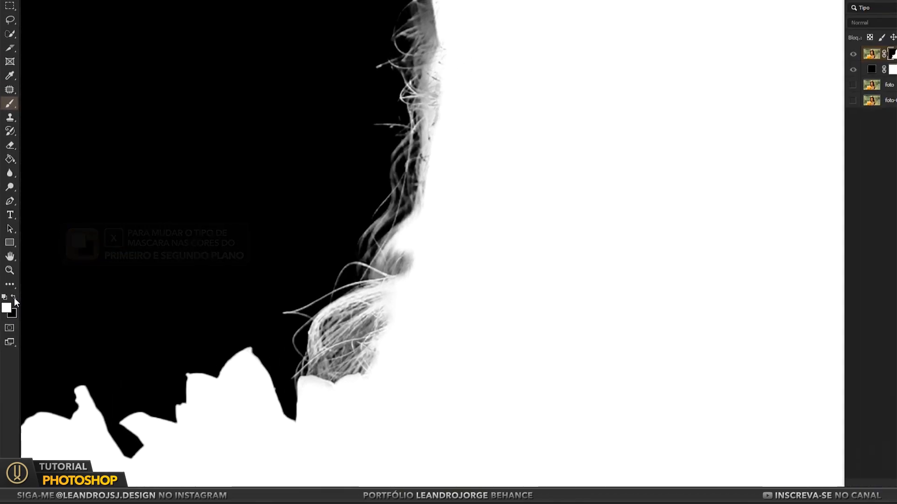
left_click(14, 298)
scroll(514, 223, "up", 2)
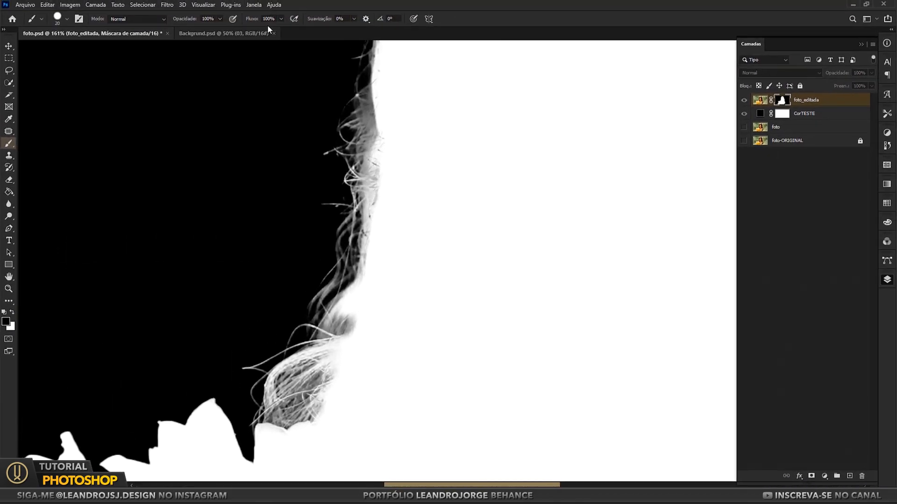
type("3")
key("Return")
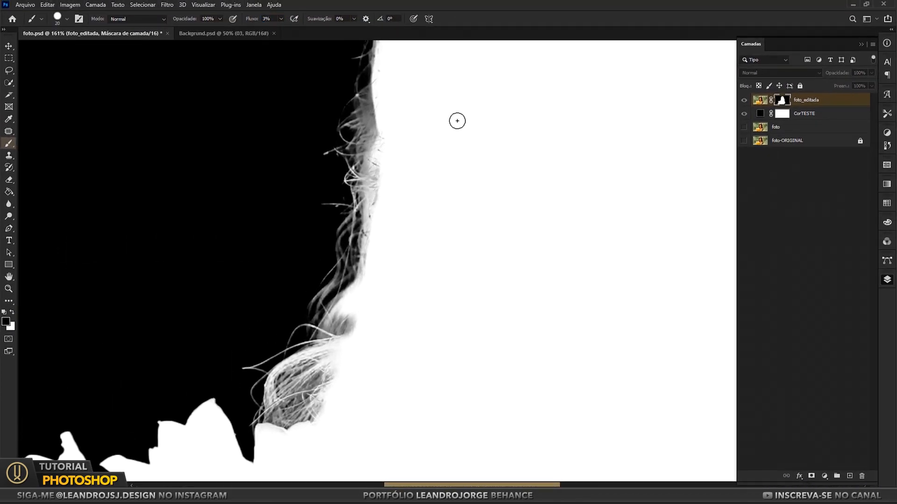
Lightly paint black over the grey fringe along the left hair edge of the mask.
left_click_drag(375, 95, 393, 185)
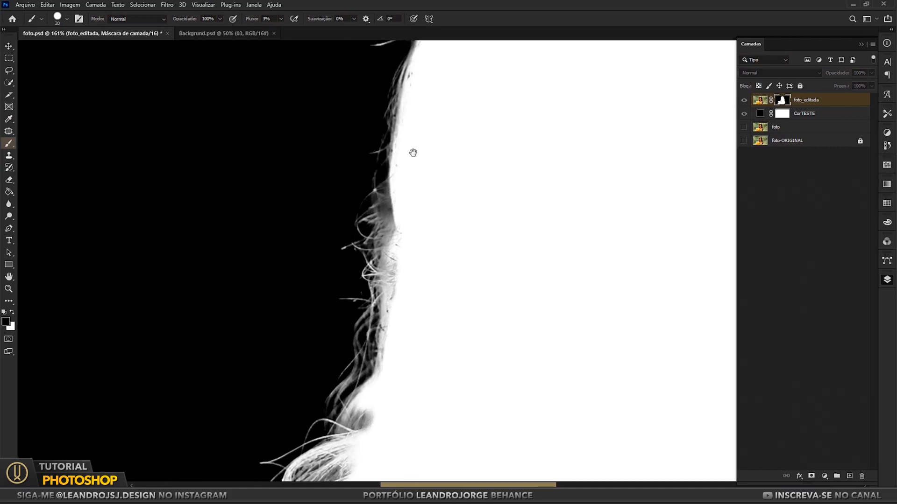
left_click_drag(412, 148, 399, 215)
key("bracketleft")
mouse_move(371, 274)
left_mouse_down()
mouse_move(410, 194)
mouse_move(370, 186)
mouse_move(375, 172)
left_mouse_up()
Set the brush flow to 2% and size to 35 px, and continue darkening the left hair edge of the mask.
left_click(240, 19)
type("2")
key("bracketright")
key("bracketright")
key("bracketright")
key("bracketright")
key("bracketright")
key("bracketright")
mouse_move(368, 226)
left_mouse_down()
mouse_move(418, 130)
mouse_move(402, 229)
mouse_move(383, 274)
mouse_move(410, 180)
left_mouse_up()
left_click_drag(413, 220, 422, 181)
mouse_move(503, 121)
left_mouse_down()
mouse_move(449, 182)
mouse_move(430, 250)
left_mouse_up()
mouse_move(373, 256)
left_mouse_down()
mouse_move(360, 290)
mouse_move(387, 213)
left_mouse_up()
mouse_move(381, 208)
left_mouse_down()
mouse_move(335, 327)
mouse_move(348, 241)
mouse_move(402, 160)
left_mouse_up()
Paint black with the low-flow brush along the right hair edge of the mask to fade the grey fringe.
mouse_move(529, 93)
left_mouse_down()
mouse_move(397, 196)
mouse_move(423, 191)
mouse_move(303, 132)
mouse_move(316, 145)
left_mouse_up()
mouse_move(430, 195)
left_mouse_down()
mouse_move(474, 213)
mouse_move(363, 152)
mouse_move(406, 166)
left_mouse_up()
mouse_move(573, 351)
left_mouse_down()
mouse_move(453, 176)
mouse_move(451, 228)
mouse_move(493, 371)
left_mouse_up()
mouse_move(512, 363)
left_mouse_down()
mouse_move(471, 213)
mouse_move(462, 306)
mouse_move(482, 372)
mouse_move(476, 251)
left_mouse_up()
mouse_move(477, 229)
left_mouse_down()
mouse_move(460, 208)
mouse_move(485, 325)
left_mouse_up()
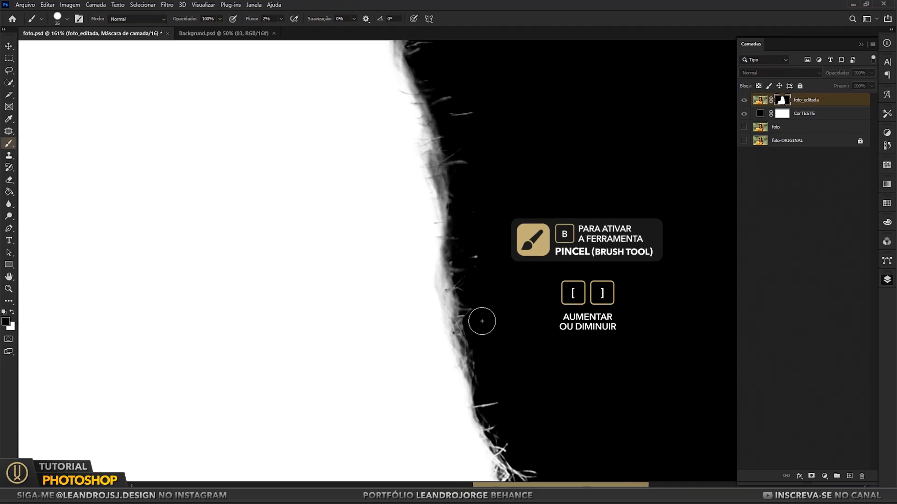
left_click_drag(458, 174, 453, 159)
left_click_drag(498, 177, 504, 276)
left_click_drag(446, 271, 427, 162)
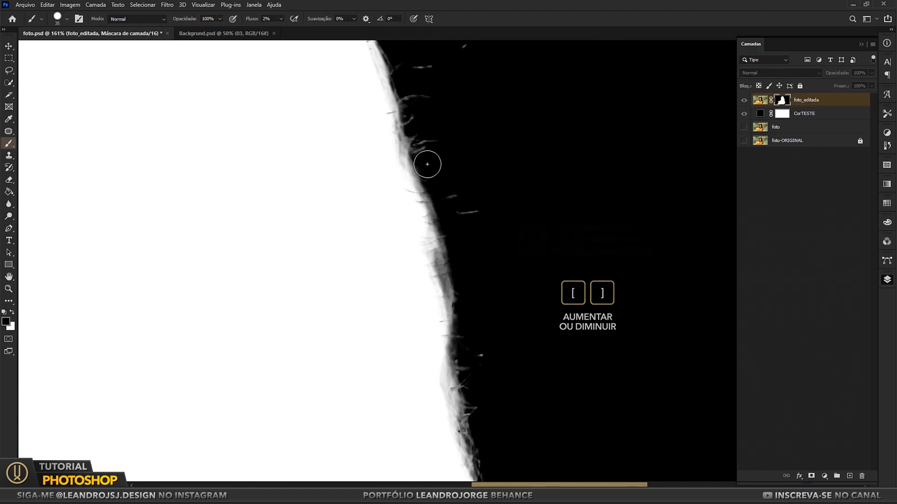
left_click_drag(531, 472, 478, 288)
left_click_drag(419, 268, 415, 205)
left_click_drag(531, 441, 477, 222)
left_click_drag(427, 308, 421, 276)
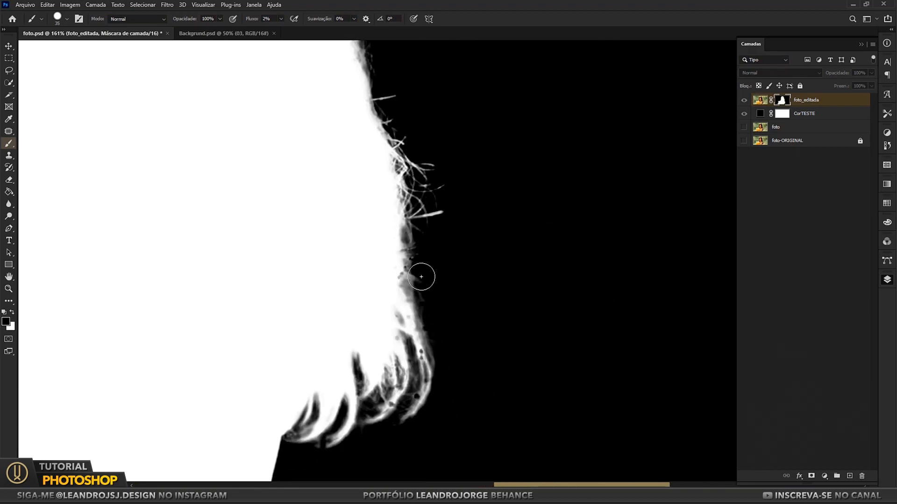
Darken the grey areas around the curled hair ends at the lower right of the mask.
left_click_drag(443, 396, 464, 298)
mouse_move(456, 256)
left_mouse_down()
mouse_move(431, 318)
mouse_move(437, 312)
left_mouse_up()
mouse_move(427, 276)
left_mouse_down()
mouse_move(404, 313)
mouse_move(316, 364)
left_mouse_up()
left_click_drag(369, 340, 344, 348)
left_click_drag(404, 323, 359, 353)
left_click_drag(460, 277, 445, 301)
left_click_drag(457, 238, 459, 275)
mouse_move(441, 175)
left_mouse_down()
mouse_move(440, 122)
mouse_move(550, 188)
left_mouse_up()
Fit the whole image in view and leave the mask-only display to show the color cutout.
right_click(415, 231)
left_click(424, 236)
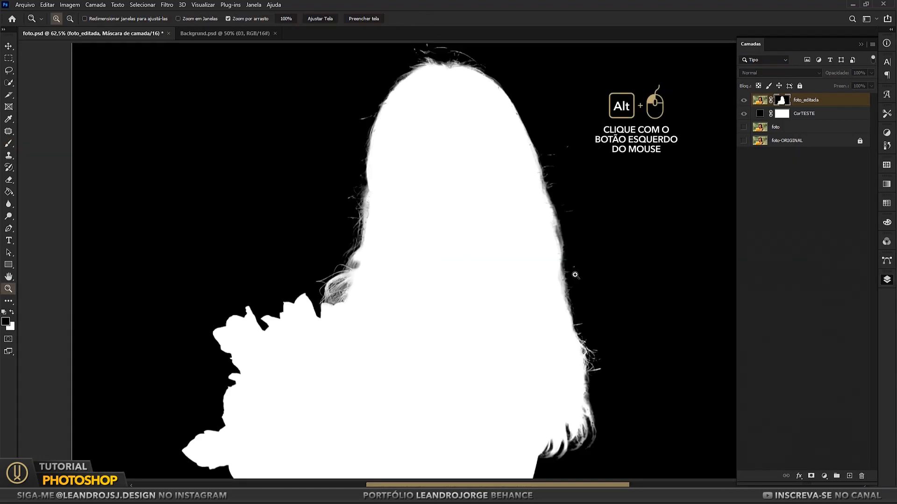
left_click(863, 43)
left_click(887, 279)
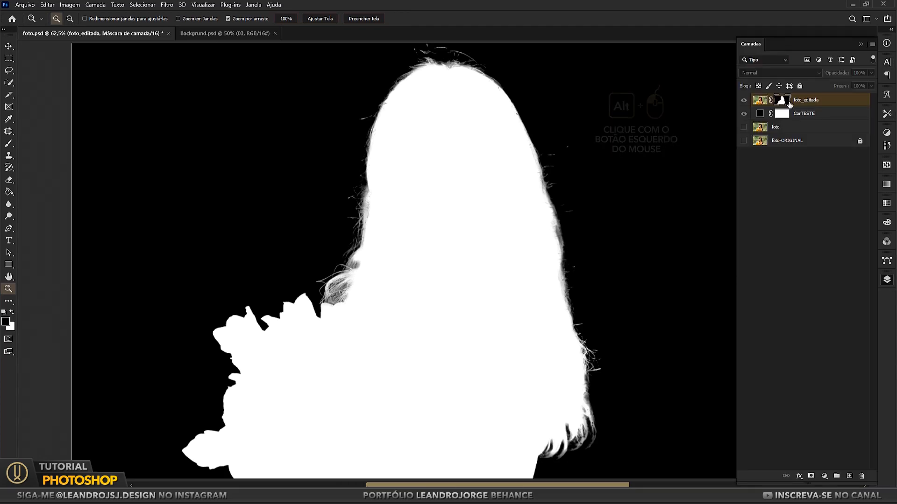
left_click(785, 103, "alt")
Inspect the cutout's hair and flower edges against the dark background, and return to the full image view.
left_click_drag(350, 205, 413, 204)
left_click_drag(414, 204, 365, 208)
left_click_drag(526, 197, 419, 352)
left_click_drag(453, 222, 247, 71)
left_click_drag(356, 328, 420, 92)
left_click_drag(216, 310, 379, 363)
left_click_drag(513, 266, 483, 266)
right_click(394, 265)
left_click(406, 270)
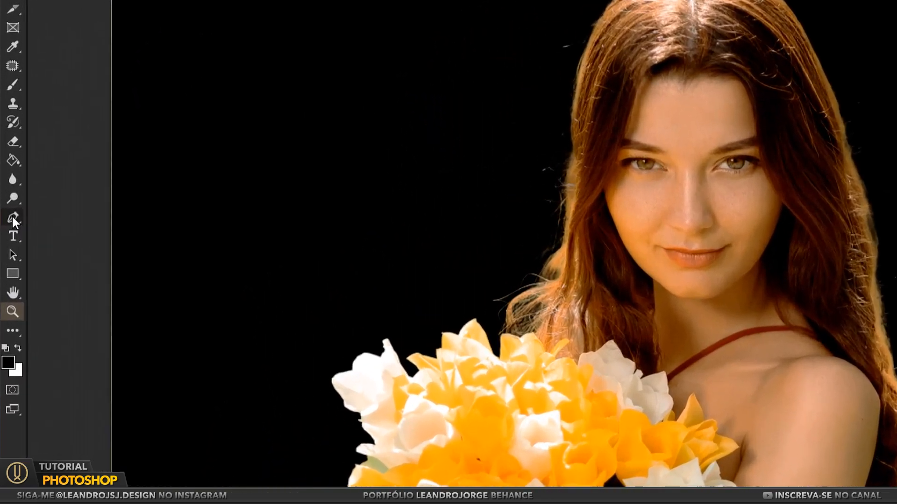
Switch from the standard Pen to the Freeform Pen tool.
right_click(8, 229)
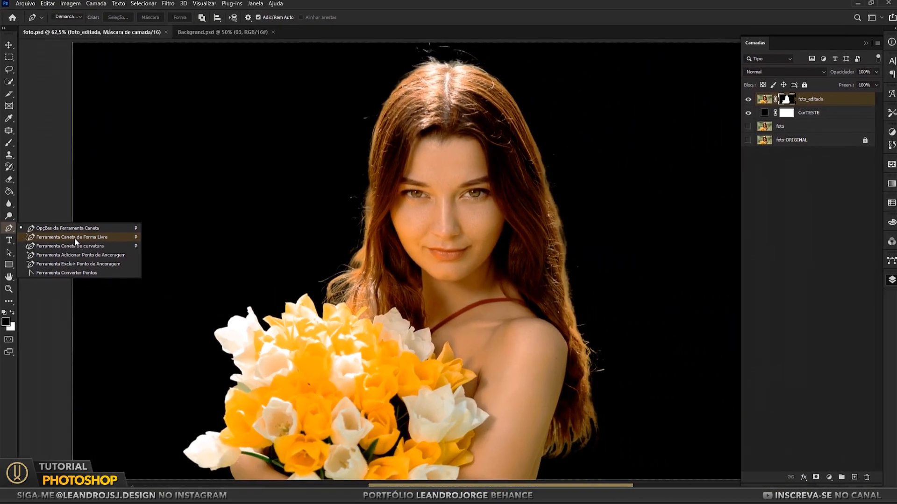
left_click(161, 227)
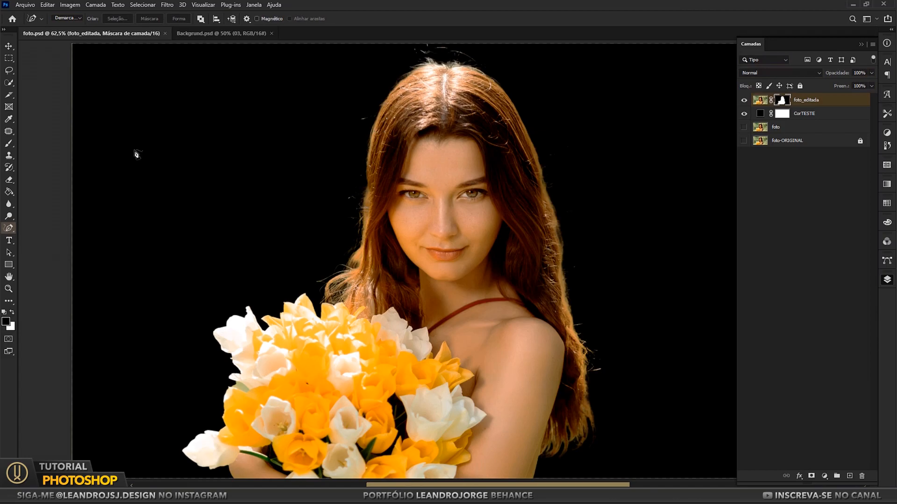
Try out several freehand pen curves on the dark background beside the woman and undo them.
left_click_drag(156, 125, 291, 106)
left_click_drag(131, 169, 352, 166)
left_click_drag(102, 123, 321, 85)
left_click_drag(136, 224, 299, 239)
key("ctrl+z")
key("ctrl+z")
key("ctrl+z")
key("ctrl+z")
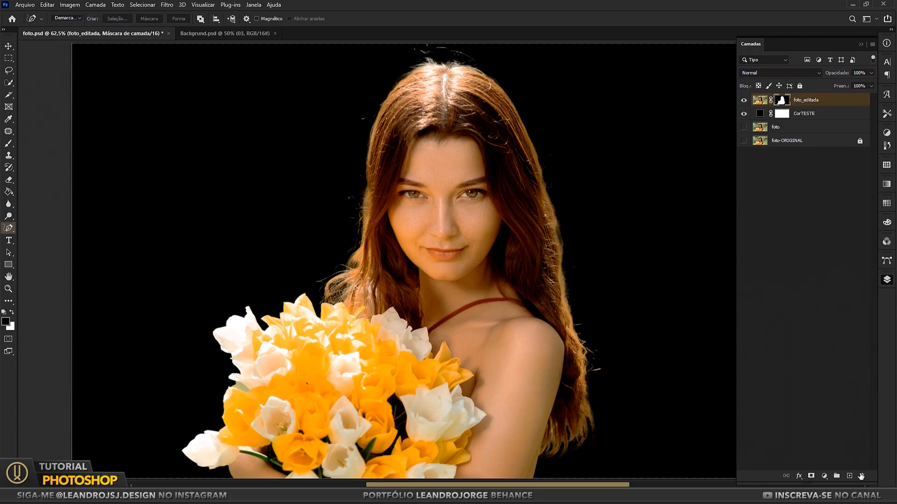
Create a new layer above foto_editada named fios_de_cabelo.
left_click(849, 477)
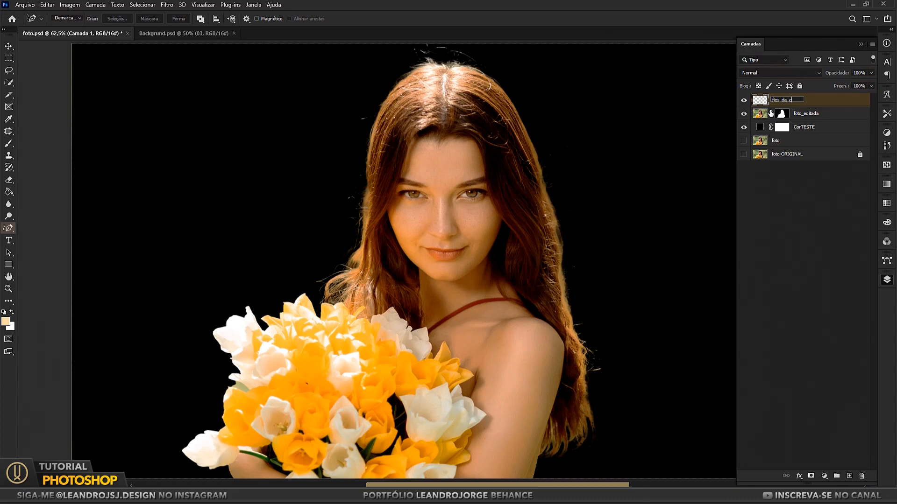
key("Return")
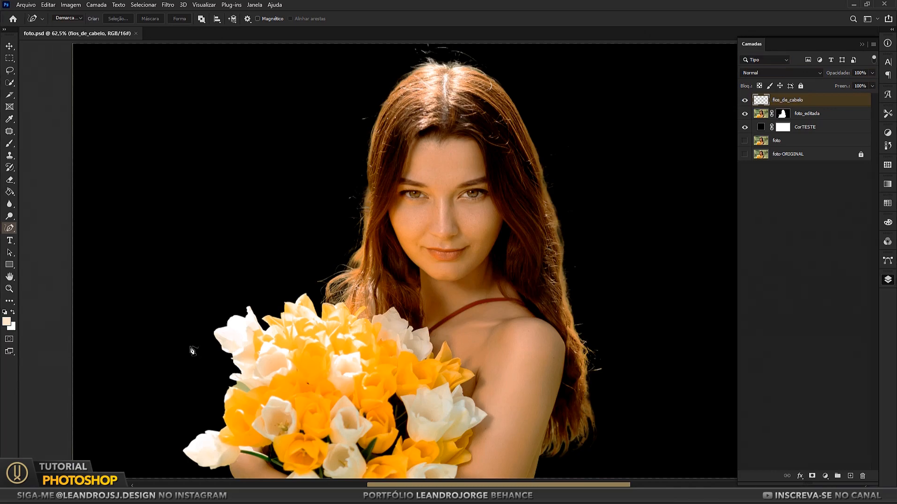
Draw freehand hair-strand paths with the Freeform Pen over the loose curls just above the flowers.
key("z")
left_click_drag(319, 279, 362, 279)
left_click_drag(425, 210, 379, 306)
left_click(6, 228)
left_click_drag(279, 413, 369, 344)
left_click_drag(291, 396, 390, 301)
mouse_move(383, 351)
left_mouse_down()
mouse_move(290, 426)
mouse_move(270, 435)
left_mouse_up()
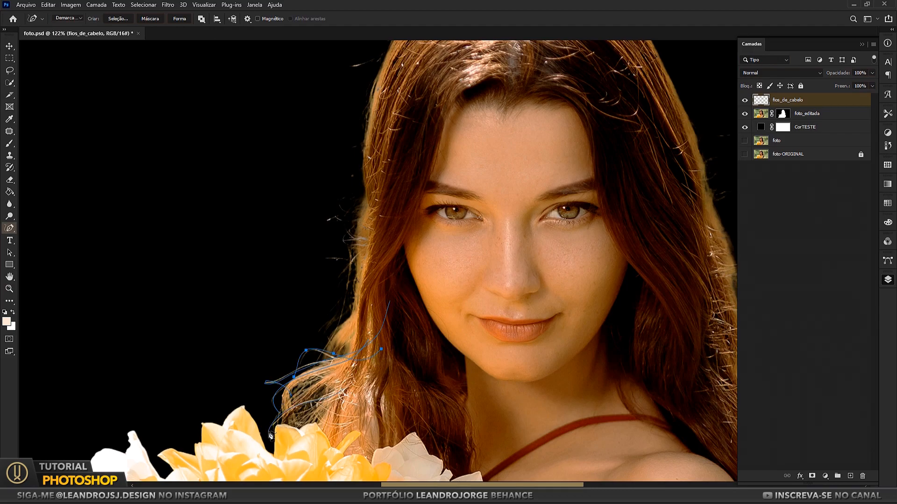
Add freehand strand paths curving outward from the hair beside the woman's face on the left side.
mouse_move(316, 356)
left_mouse_down()
mouse_move(371, 260)
mouse_move(376, 267)
left_mouse_up()
left_click_drag(324, 338, 389, 262)
mouse_move(325, 320)
left_mouse_down()
mouse_move(382, 229)
mouse_move(382, 248)
left_mouse_up()
left_click_drag(321, 258, 386, 210)
left_click_drag(345, 292, 369, 236)
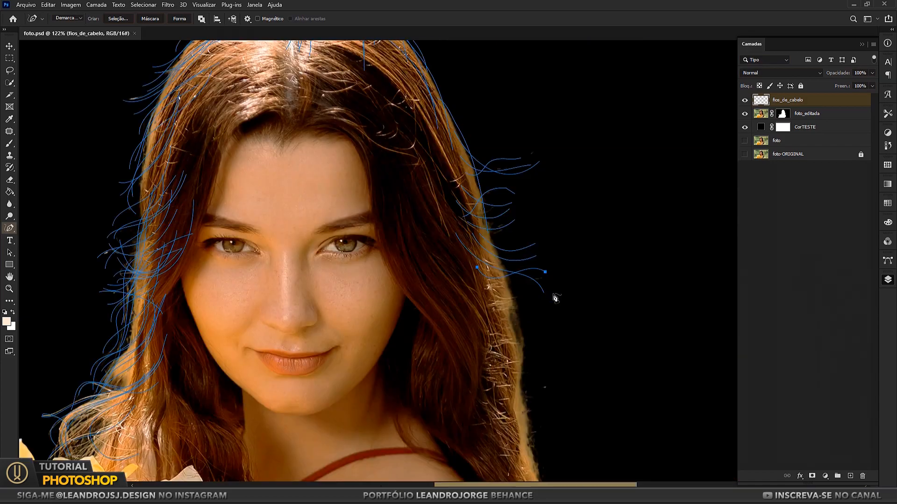
Draw freehand strand paths along the right side of the hair down to its ends, undoing one misdrawn strand.
left_click_drag(467, 243, 562, 297)
key("ctrl+z")
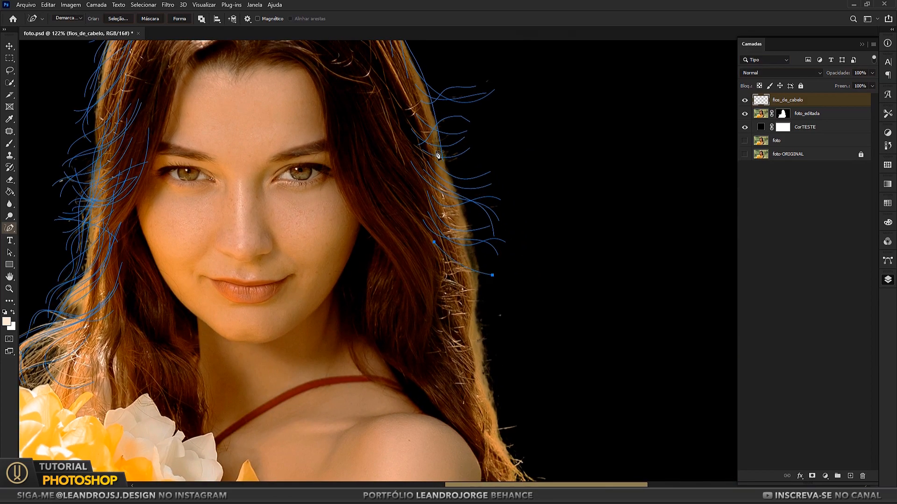
left_click_drag(516, 319, 502, 406)
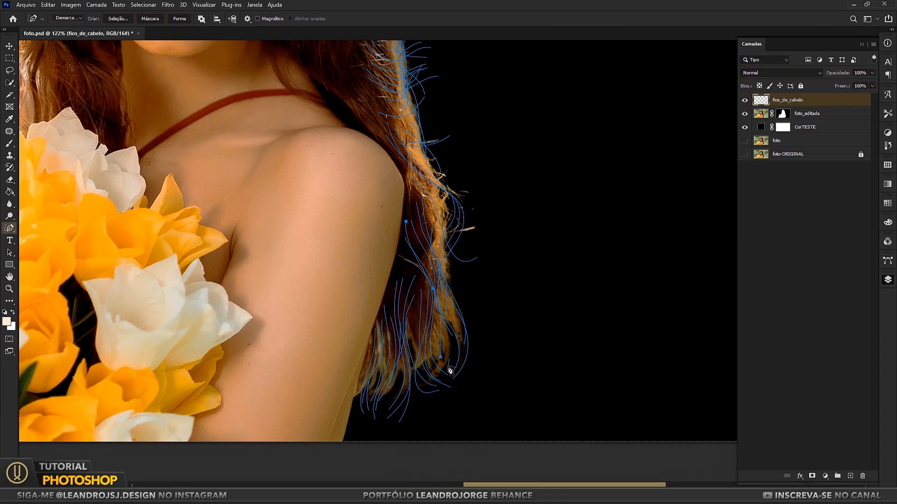
mouse_move(411, 270)
left_mouse_down()
mouse_move(466, 391)
mouse_move(407, 420)
left_mouse_up()
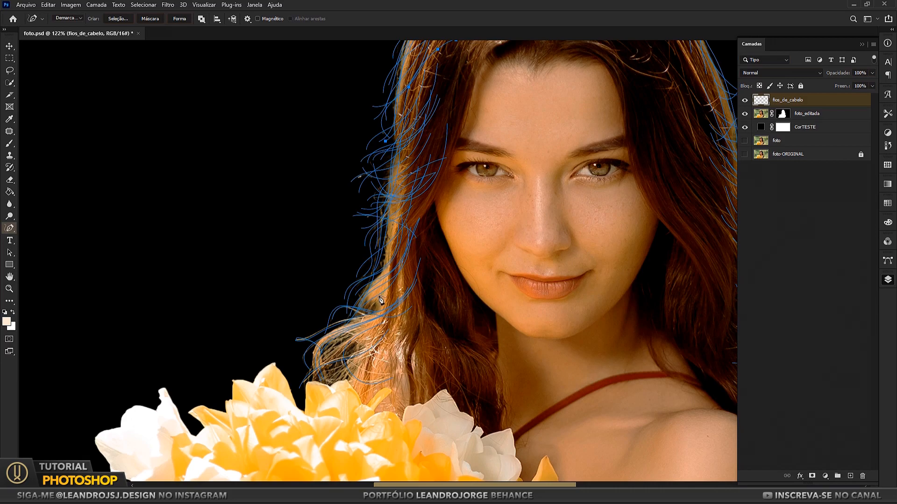
Draw additional freehand strand paths along the left side of the hair to make it denser.
mouse_move(423, 187)
left_mouse_down()
mouse_move(395, 285)
mouse_move(314, 379)
left_mouse_up()
left_click_drag(432, 296, 365, 402)
mouse_move(447, 262)
left_mouse_down()
mouse_move(355, 389)
mouse_move(428, 320)
left_mouse_up()
left_click_drag(424, 279, 345, 364)
left_click_drag(445, 253, 432, 298)
left_click_drag(411, 288, 347, 362)
left_click_drag(417, 200, 348, 296)
left_click_drag(413, 255, 404, 304)
left_click_drag(403, 274, 324, 346)
left_click_drag(395, 297, 391, 352)
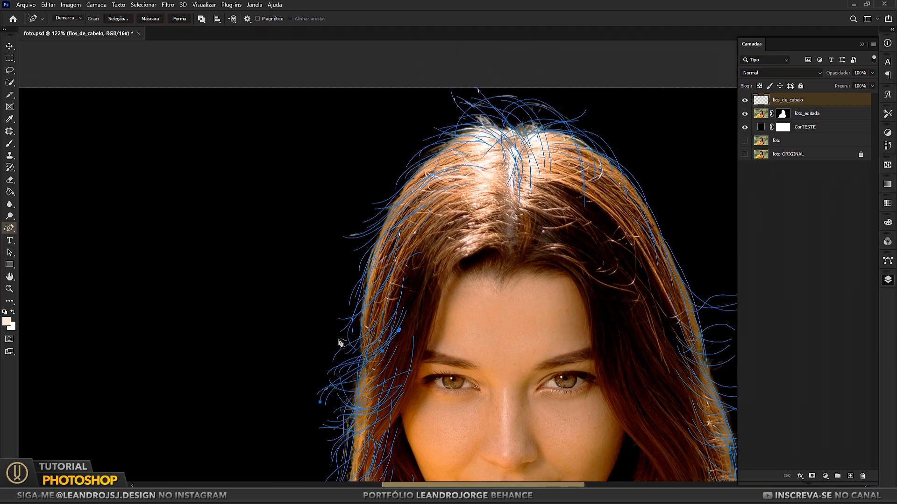
Draw one more freehand strand path on the hair beside the woman's face, on the left side of the photo.
left_click_drag(476, 189, 326, 350)
key("ctrl+minus")
key("ctrl+minus")
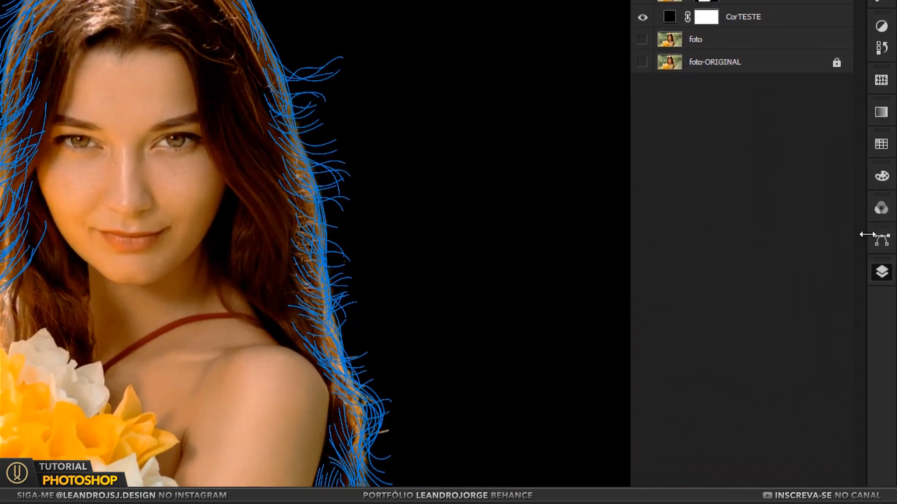
Save the work path holding the drawn strands under the name cabelos01.
left_click(887, 260)
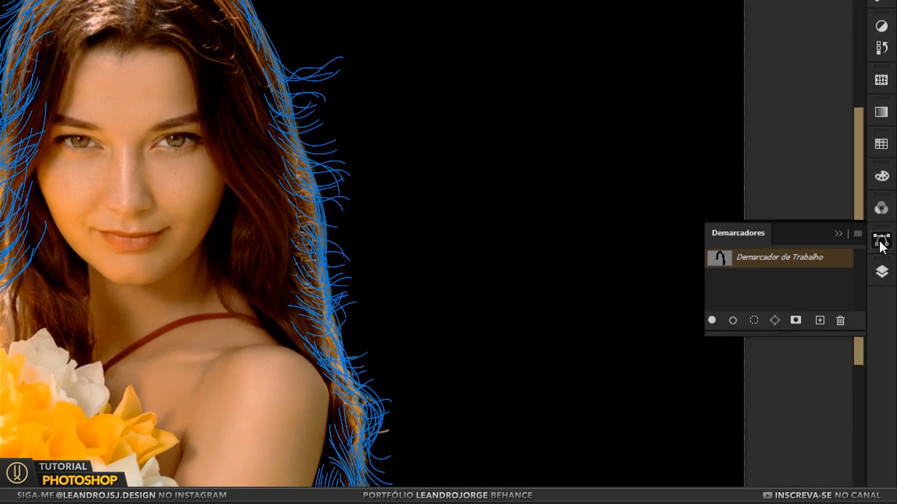
left_click_drag(788, 263, 820, 320)
double_click(773, 260)
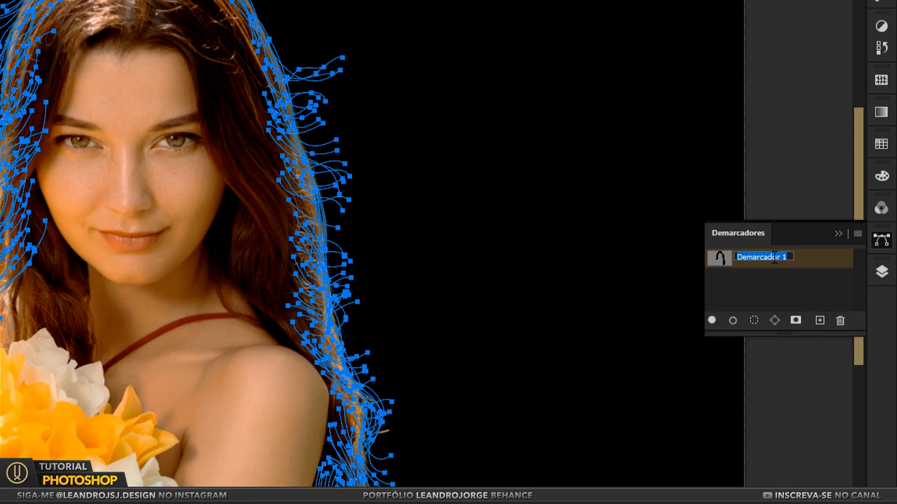
type("cabelos01")
key("Return")
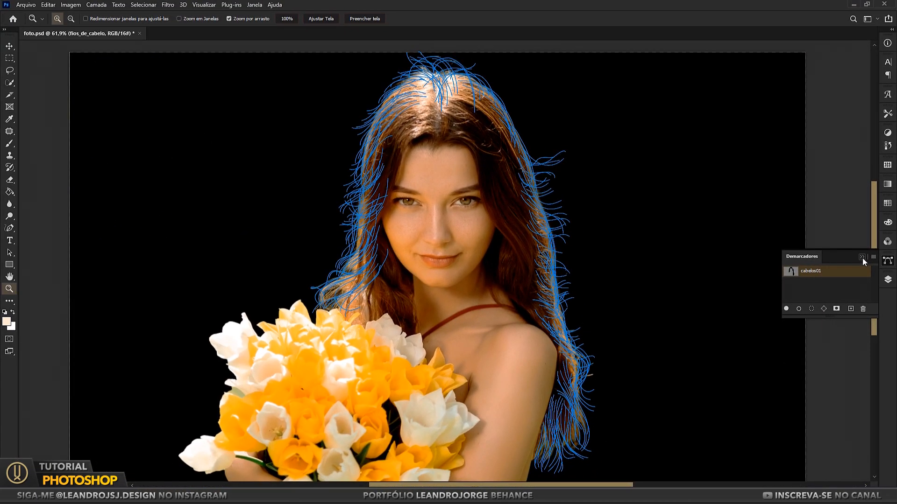
left_click(838, 233)
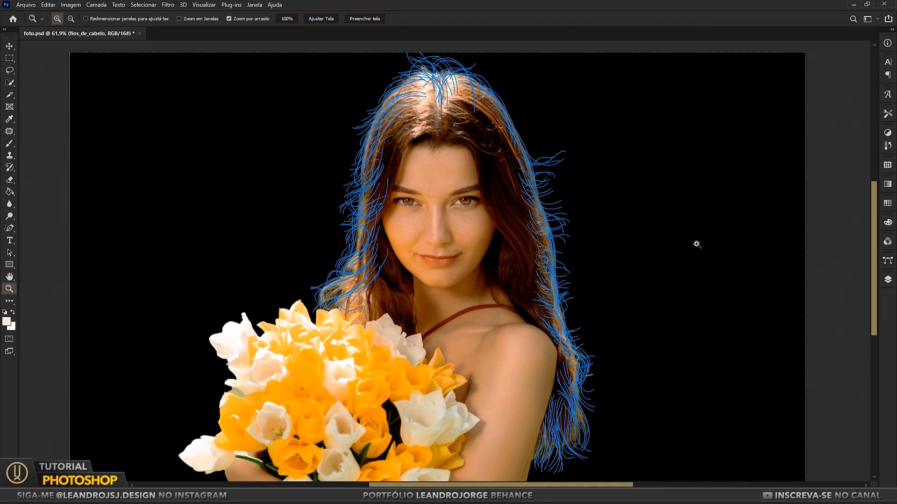
Choose the Brush tool with the hard round tip (Redondo duro) at 1 px.
key("b")
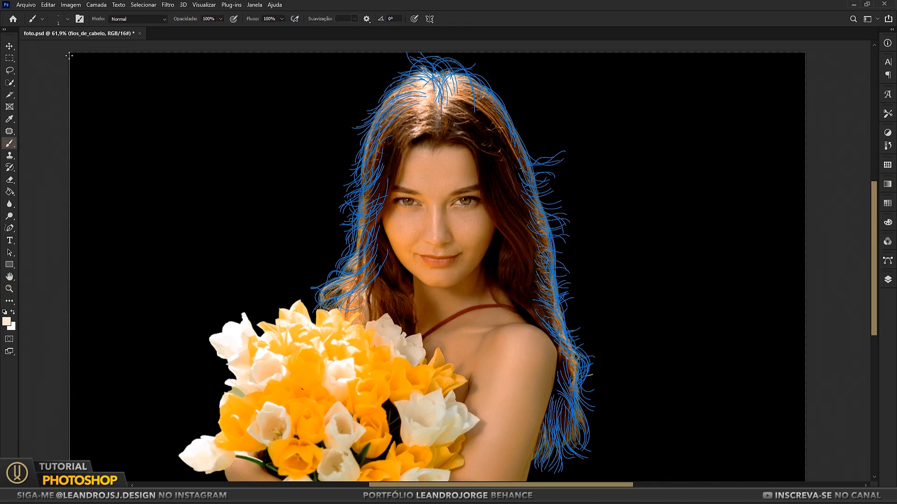
left_click(57, 21)
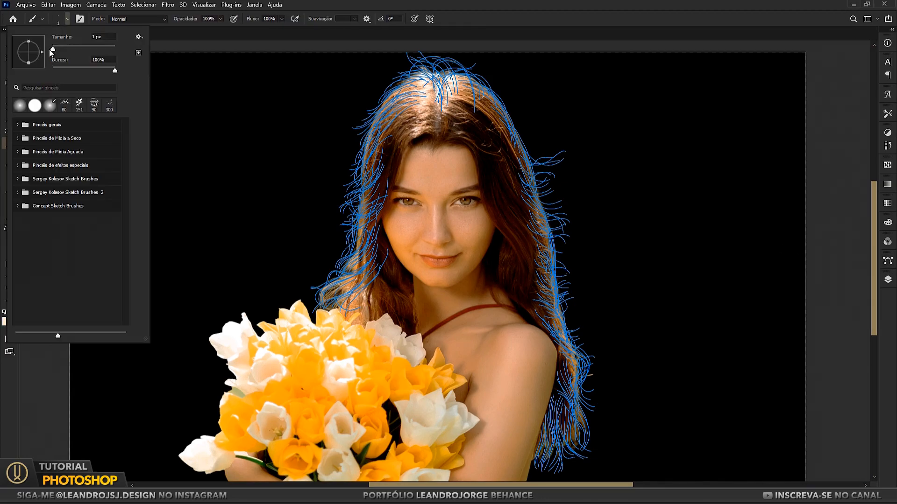
left_click(35, 103)
Enable the brush's shape dynamics (Dinâmica da Forma) with size controlled by pen pressure (Pressão da Caneta) and a 30% minimum diameter.
left_click(77, 18)
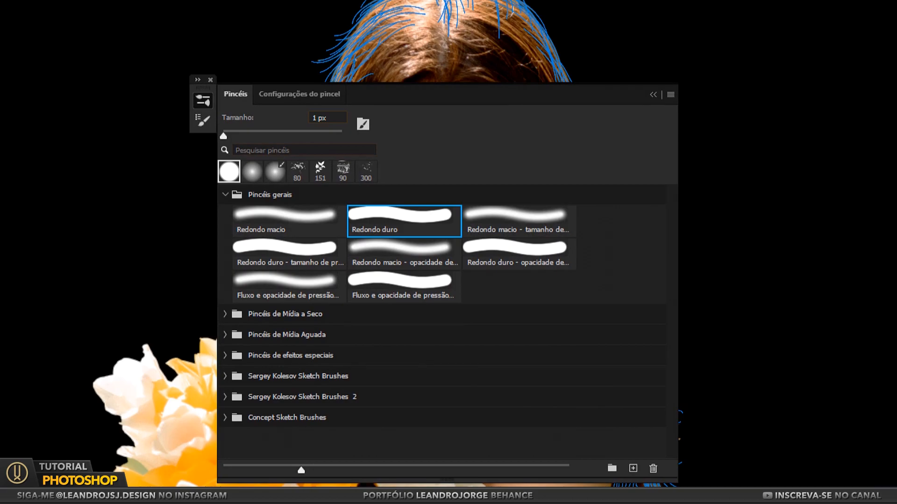
left_click(301, 94)
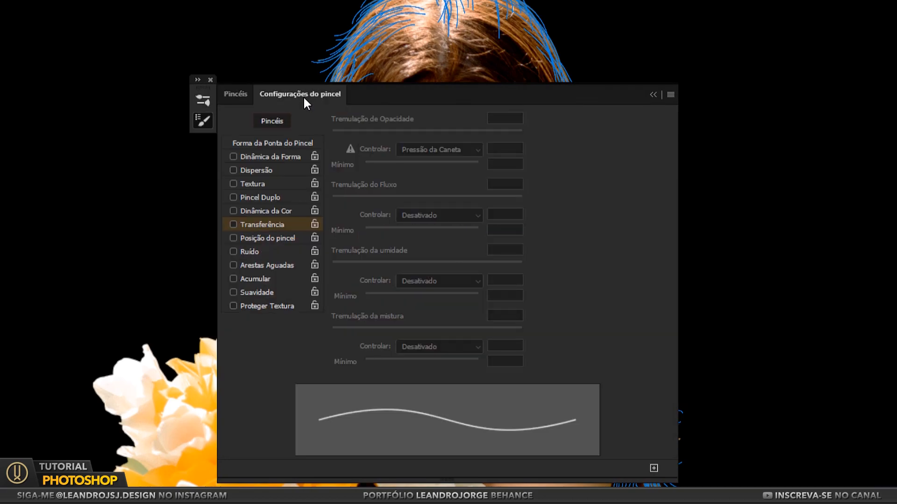
left_click(277, 157)
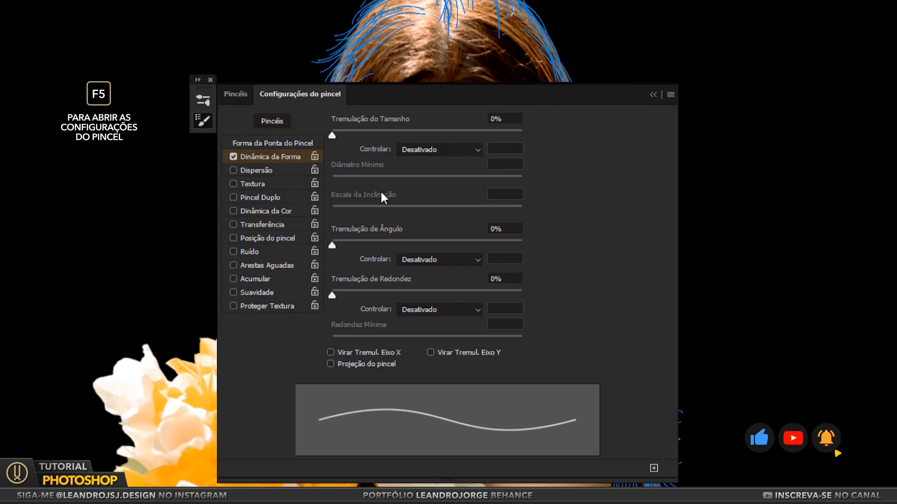
left_click(441, 148)
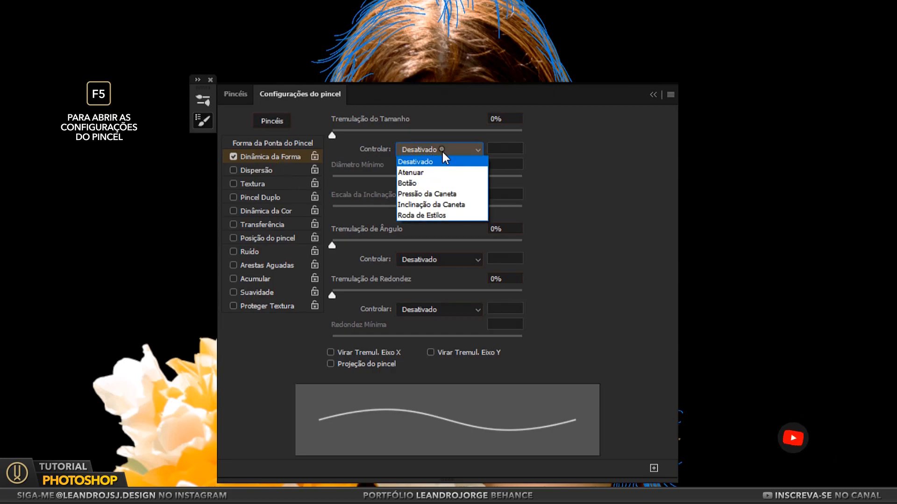
left_click(446, 193)
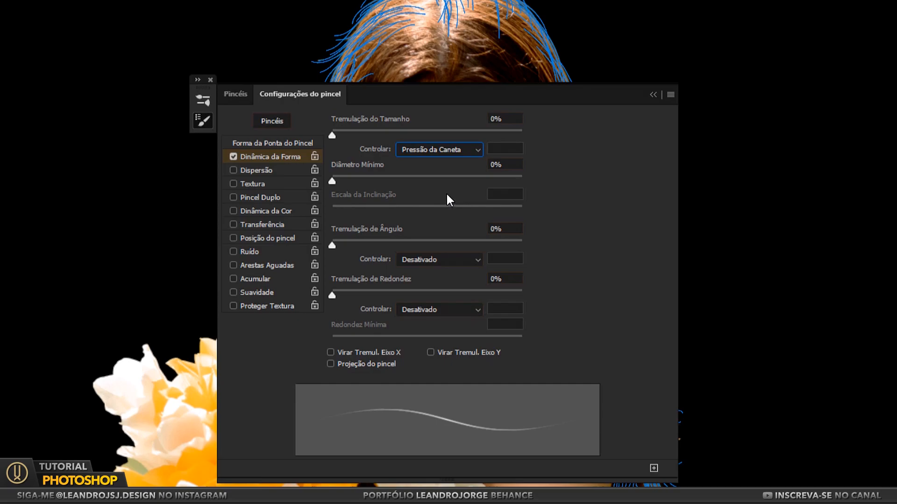
left_click_drag(332, 182, 388, 184)
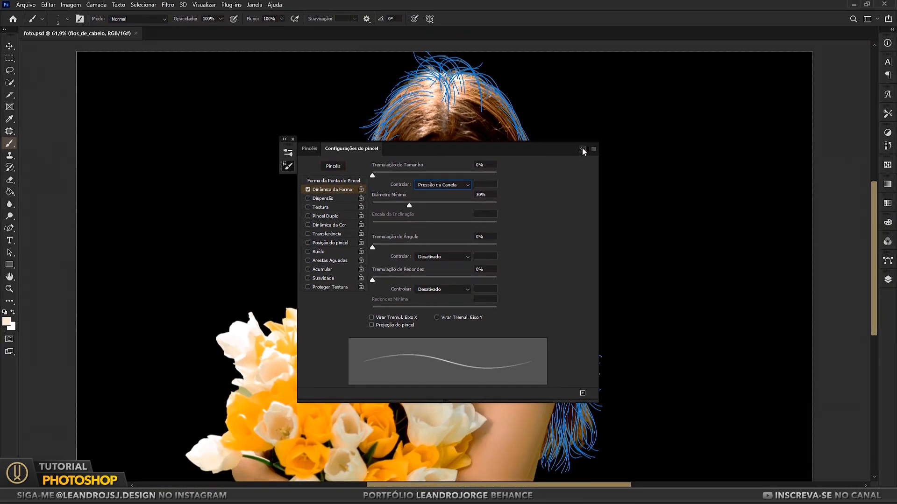
left_click(582, 148)
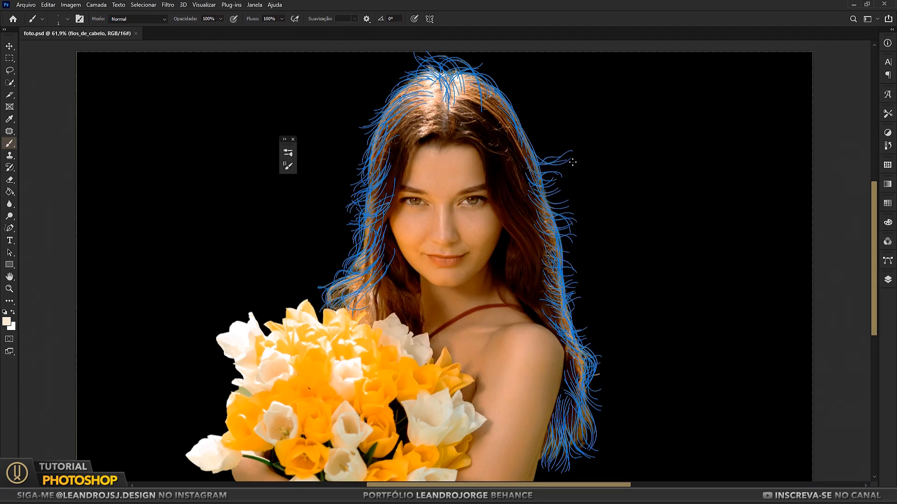
left_click(293, 141)
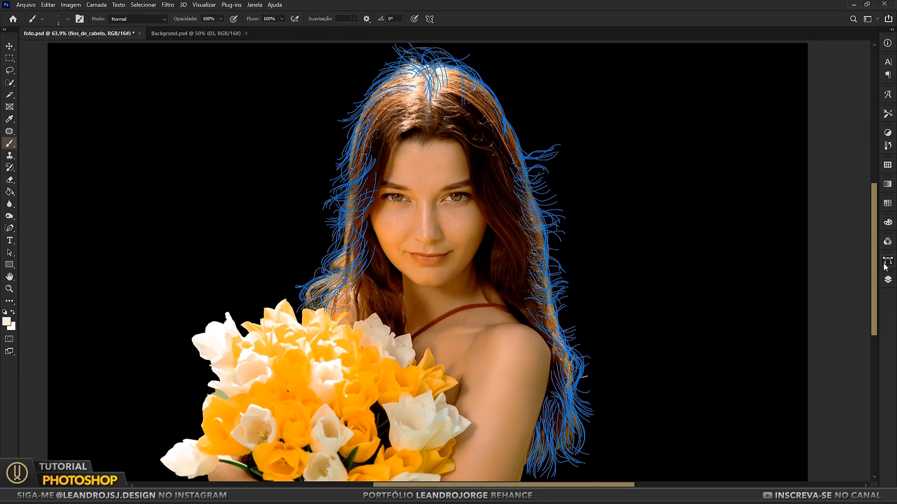
Deselect the hair path and sample a light highlight colour from the crown of the hair as foreground colour.
left_click(887, 263)
left_click(844, 286)
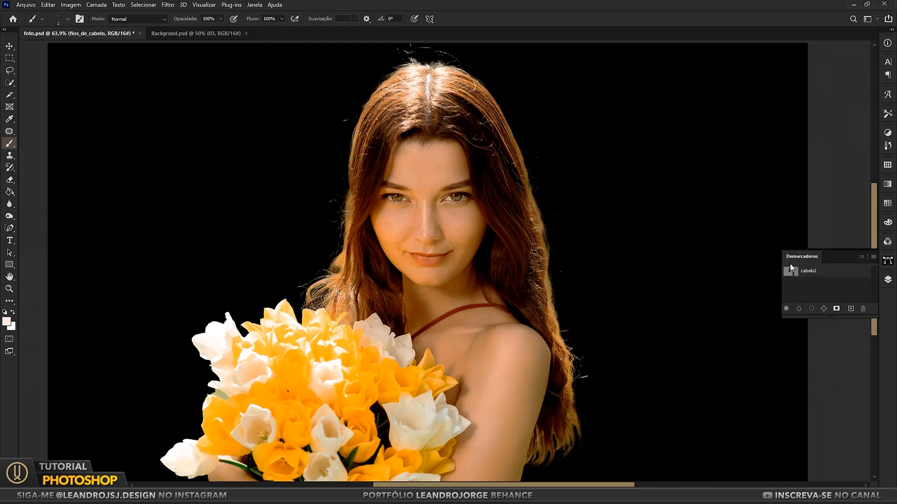
left_click(9, 119)
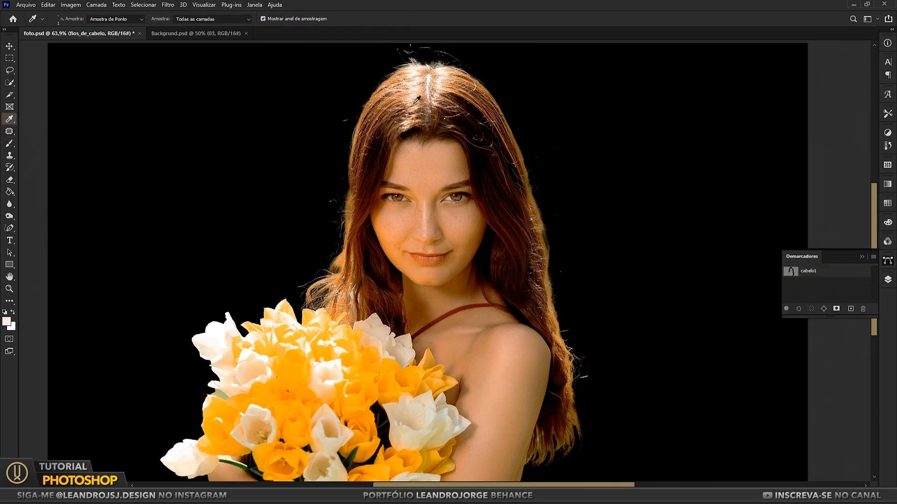
left_click(416, 67)
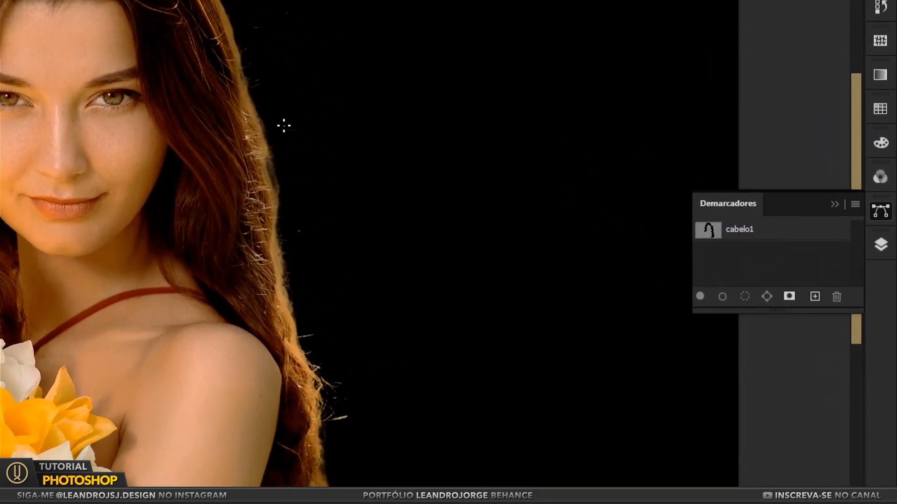
Stroke the cabelo1 path with the Brush (Pincel) using simulated pressure, and deselect the path.
left_click(796, 234)
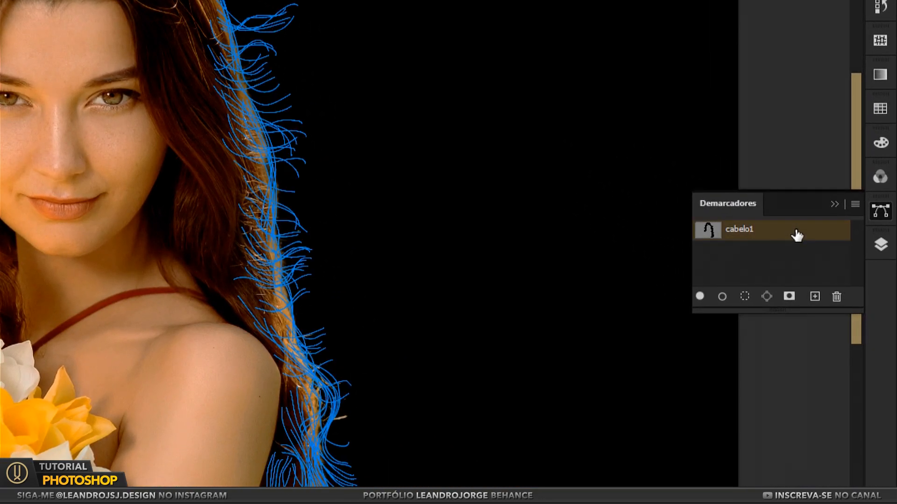
right_click(778, 236)
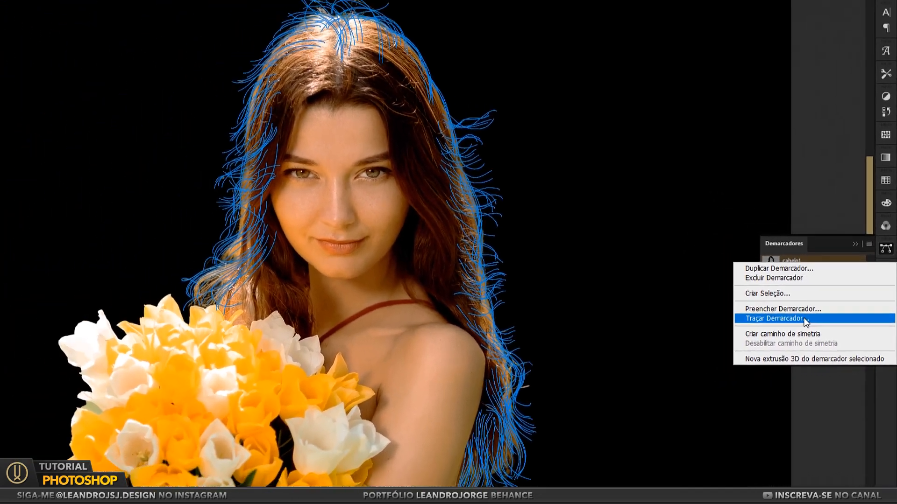
left_click(746, 317)
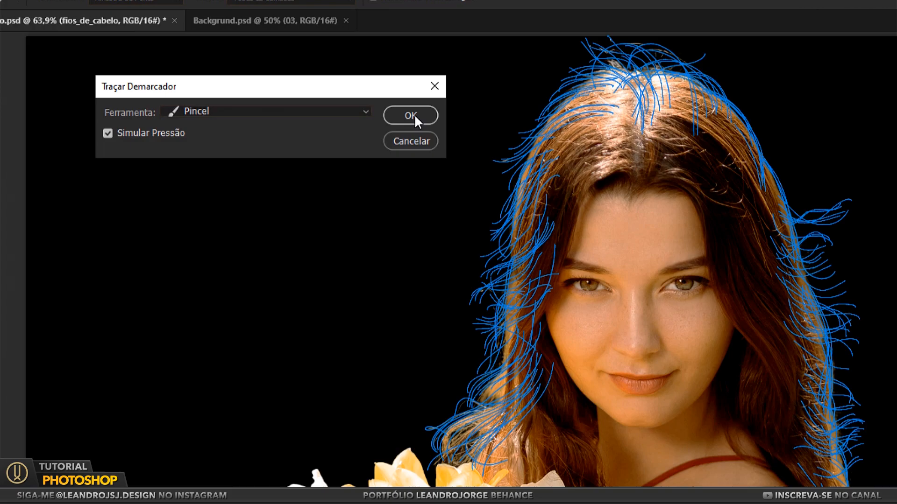
left_click(414, 114)
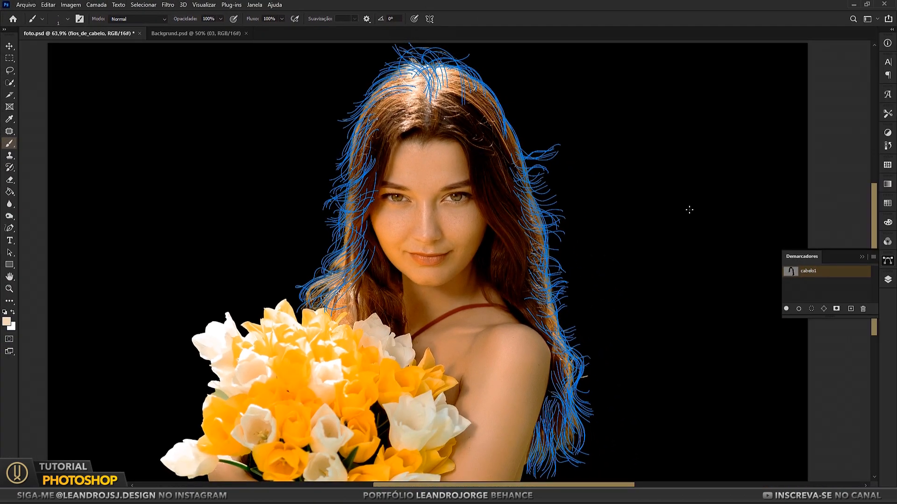
left_click(822, 290)
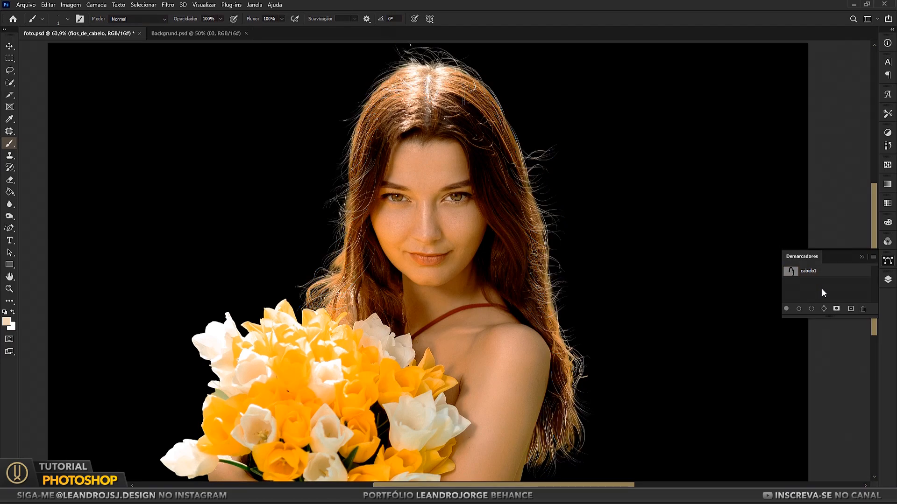
Toggle the fios_de_cabelo layer's visibility to compare the hair with and without the painted strands.
left_click(887, 279)
left_click(744, 100)
left_click(744, 100)
left_click(744, 100)
left_click(744, 100)
left_click(744, 100)
left_click(744, 100)
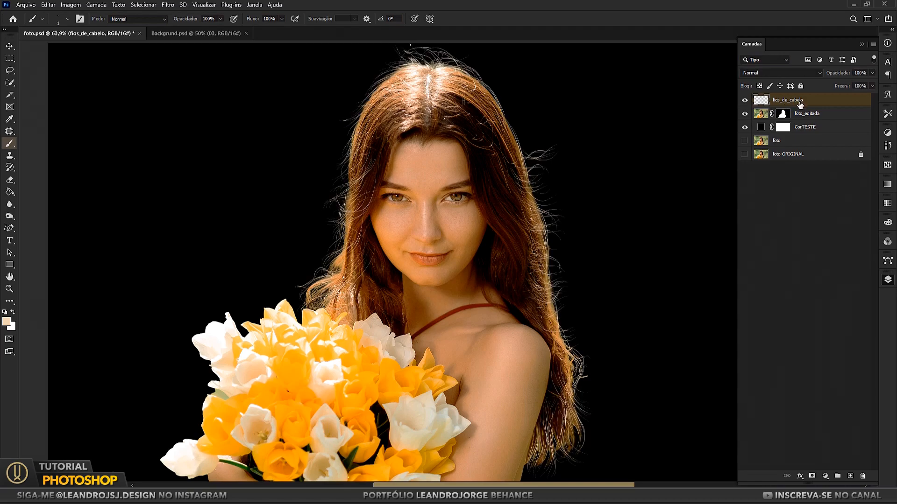
Add a brown solid colour fill layer above fios_de_cabelo and clip it to that layer.
left_click(825, 476)
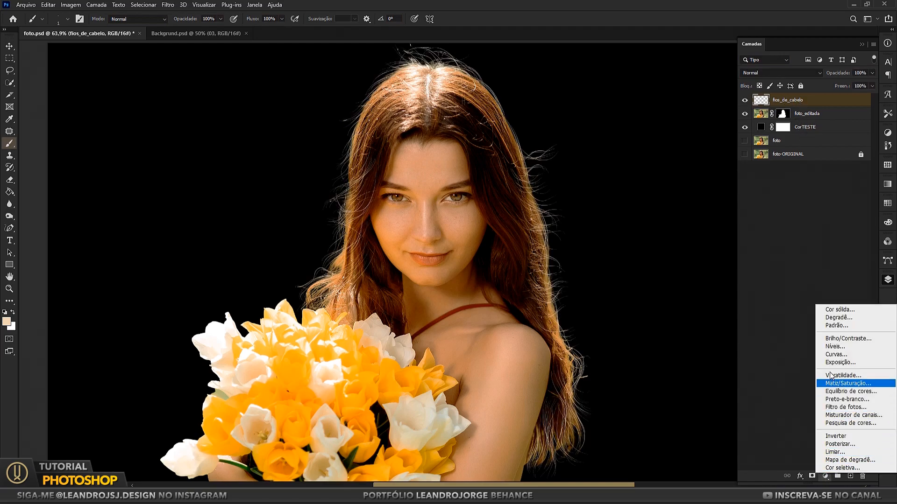
left_click(856, 309)
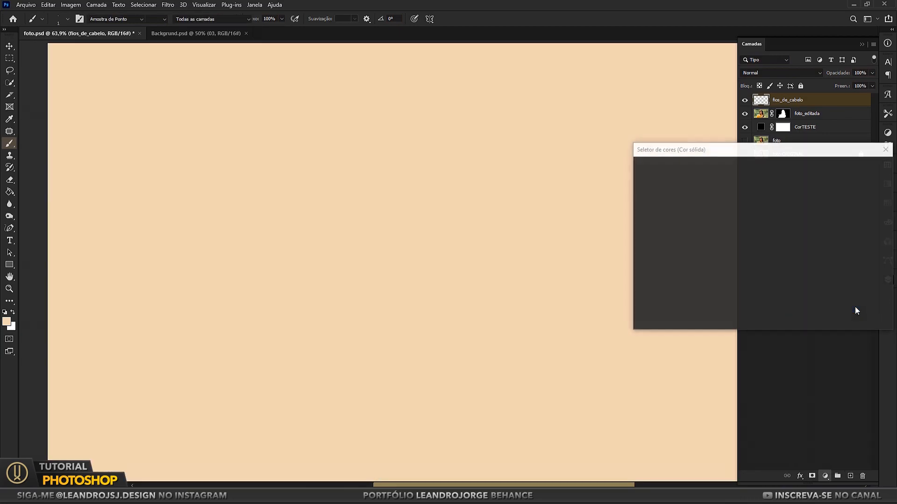
left_click(691, 219)
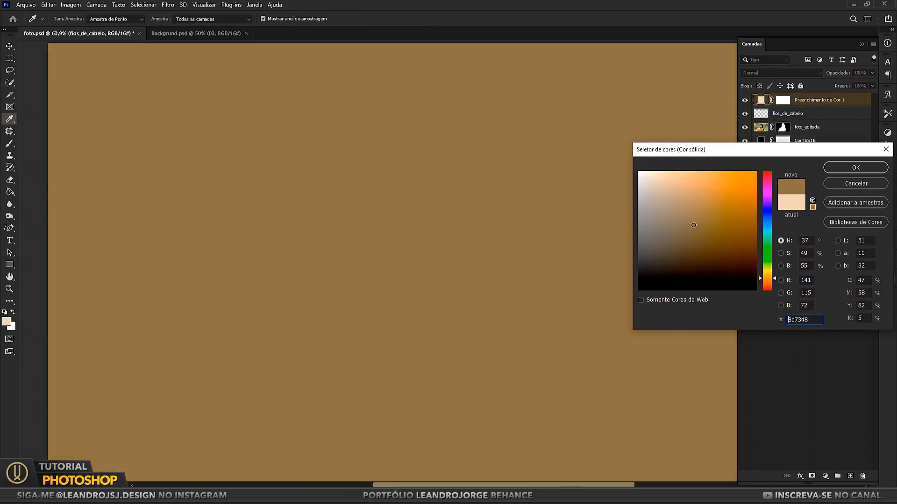
left_click(837, 169)
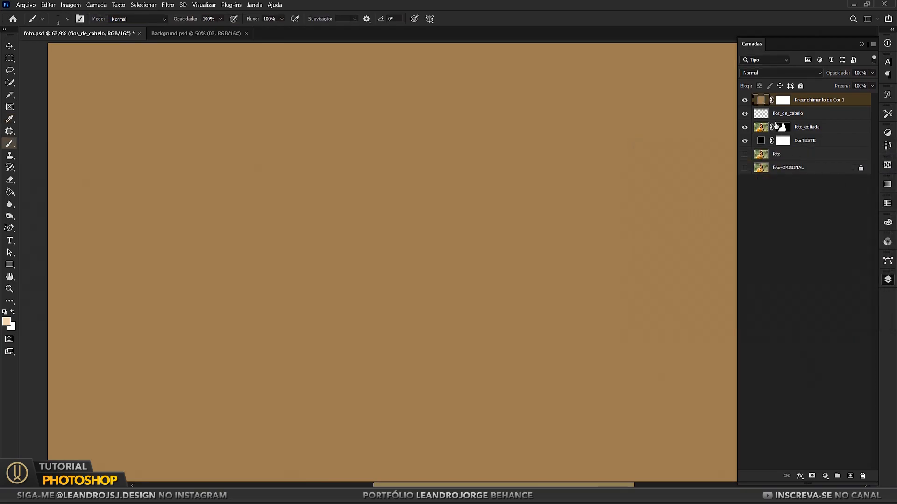
left_click(764, 106, "alt")
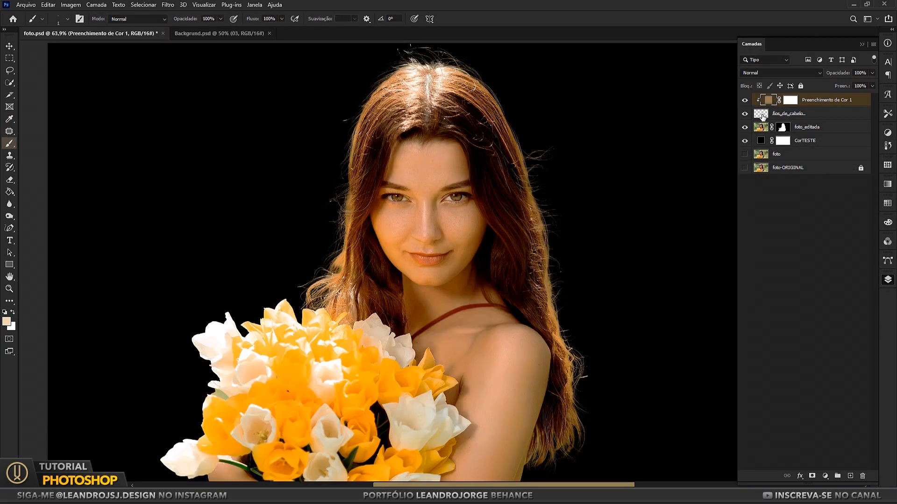
Compare the image with and without the brown fill and the foto_editada layer, selecting the foto_editada mask.
left_click(745, 100)
left_click(745, 101)
left_click(783, 128)
left_click(745, 127)
left_click(745, 127)
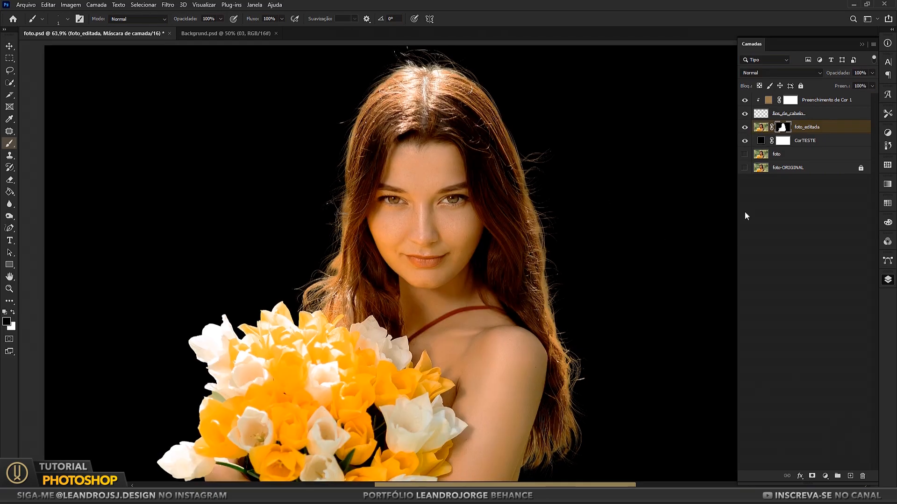
Paint on the foto_editada mask with a small black brush at 20% flow to clean up the hair edges.
right_click(164, 142)
left_click_drag(169, 133, 178, 133)
left_click_drag(449, 53, 392, 52)
scroll(298, 279, "up", 4)
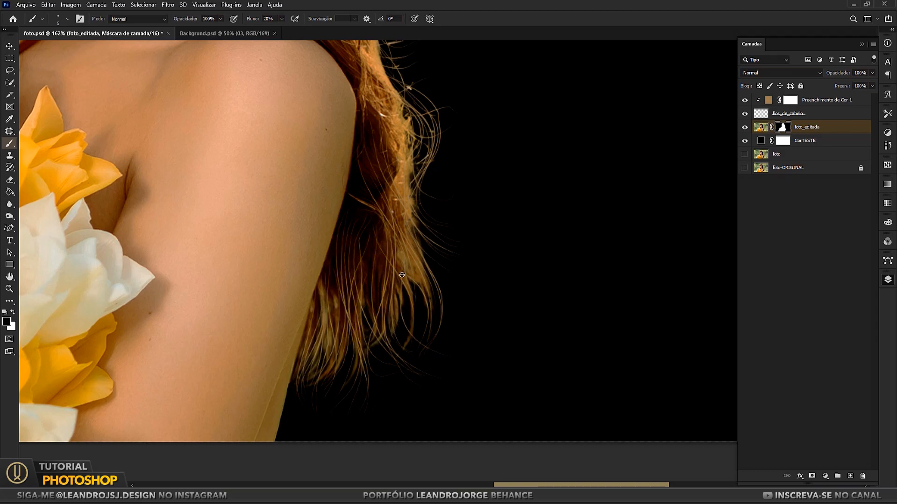
left_click_drag(467, 197, 470, 329)
mouse_move(413, 343)
left_mouse_down()
mouse_move(399, 243)
mouse_move(410, 262)
mouse_move(407, 243)
mouse_move(415, 322)
left_mouse_up()
left_click_drag(402, 248, 392, 210)
Create a new layer above the brown colour fill and name it cabelo2.
left_click(827, 99)
key("ctrl+shift+alt+n")
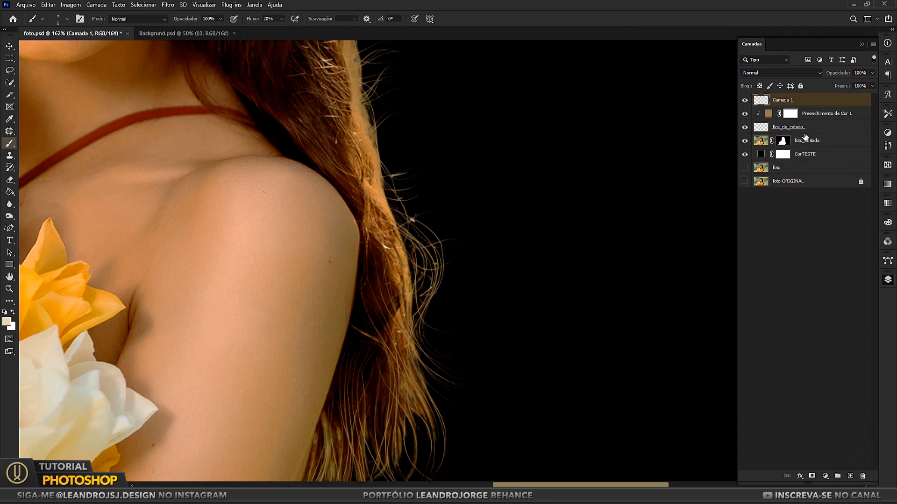
type("cabelo2")
key("Return")
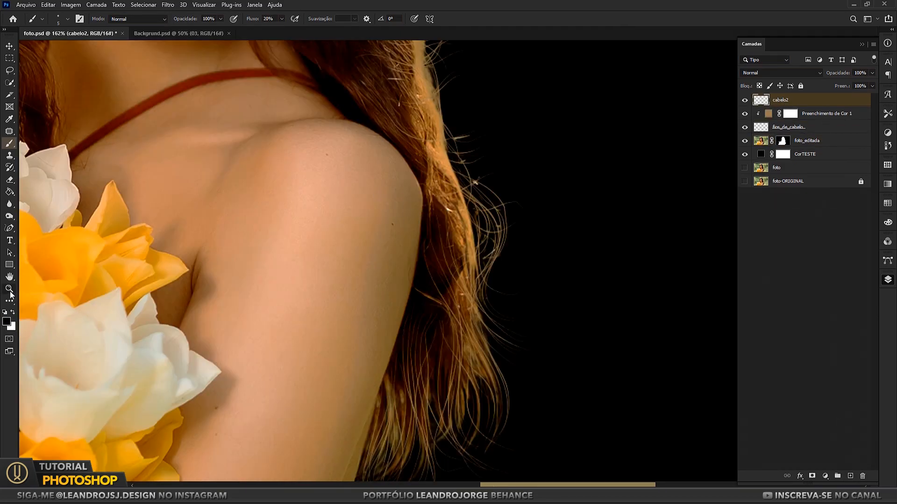
View the image at 100% and enlarge the white brush to 15 px for the foto_editada mask.
double_click(9, 290)
mouse_move(454, 177)
left_mouse_down()
mouse_move(484, 239)
mouse_move(484, 344)
left_mouse_up()
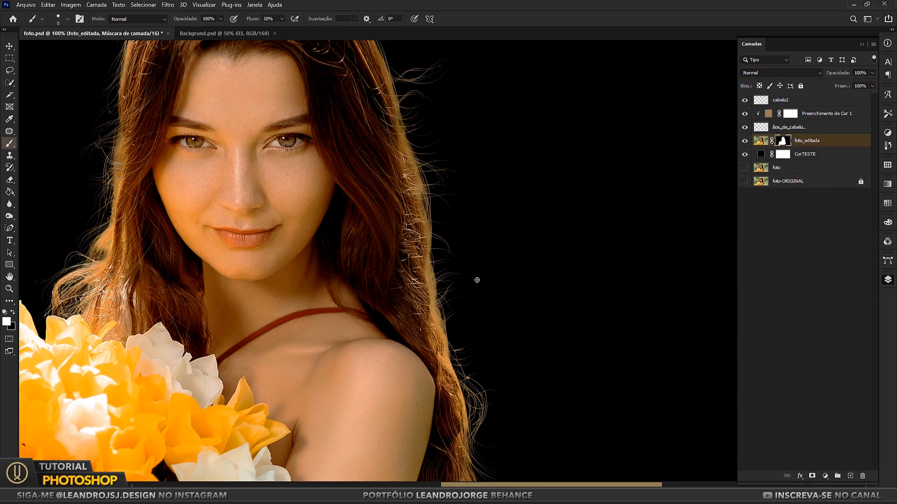
key("bracketright")
key("bracketright")
key("bracketright")
Set the brush size to 3 px for retouching the hair edges on the foto_editada mask.
left_click(79, 19)
left_click_drag(409, 205, 363, 206)
left_click(583, 150)
left_click(68, 20)
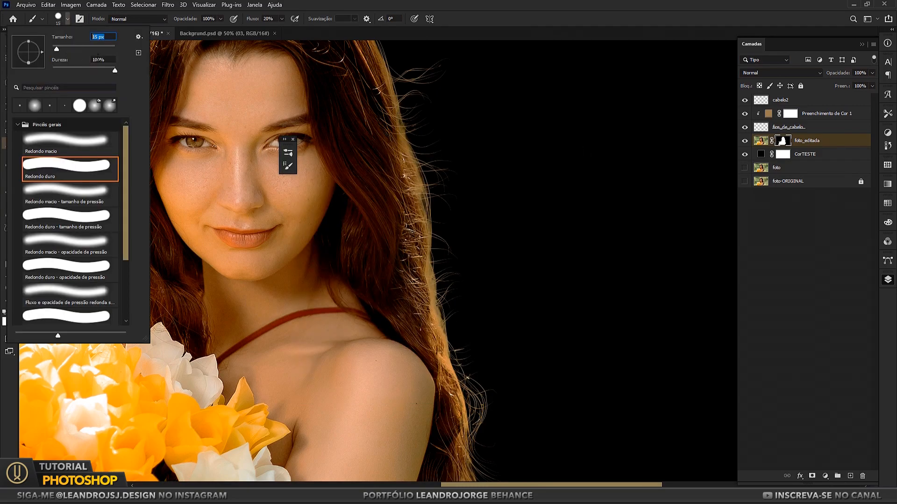
type("3")
key("Return")
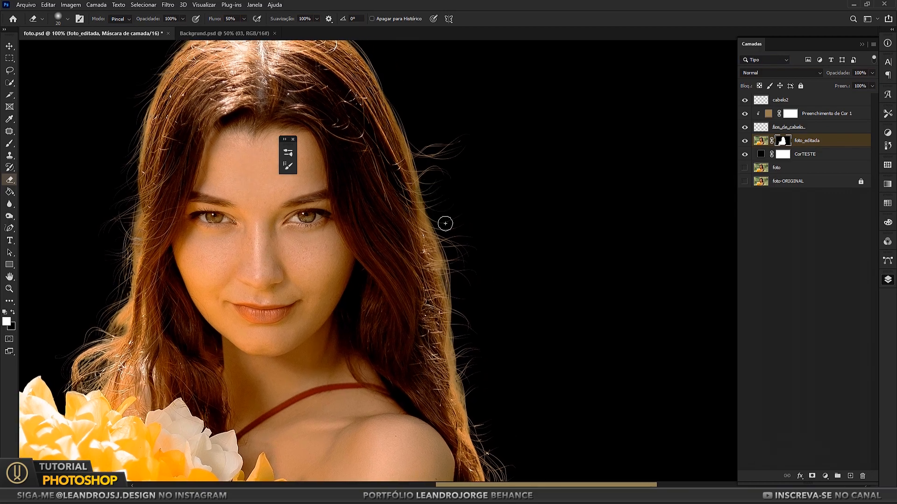
key("b")
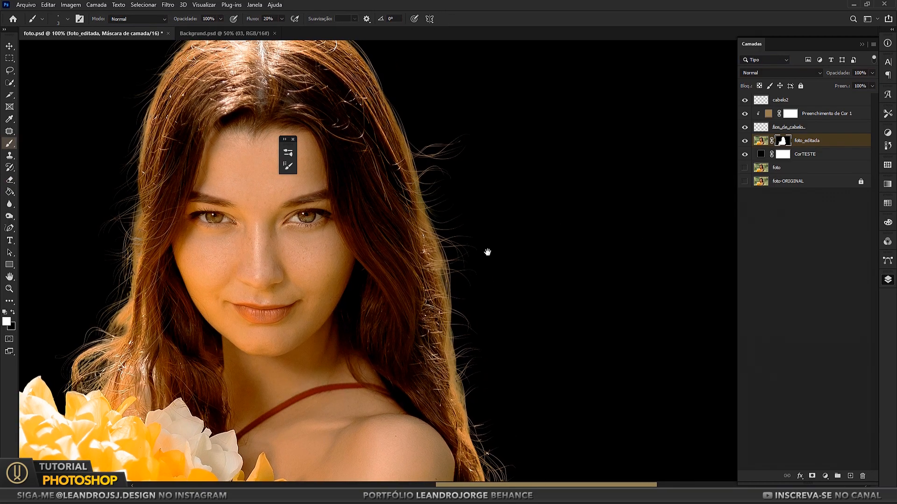
On the cabelo2 layer, set the brush flow to 50% and sample a light orange from the lit hair edge.
left_click_drag(487, 217, 473, 166)
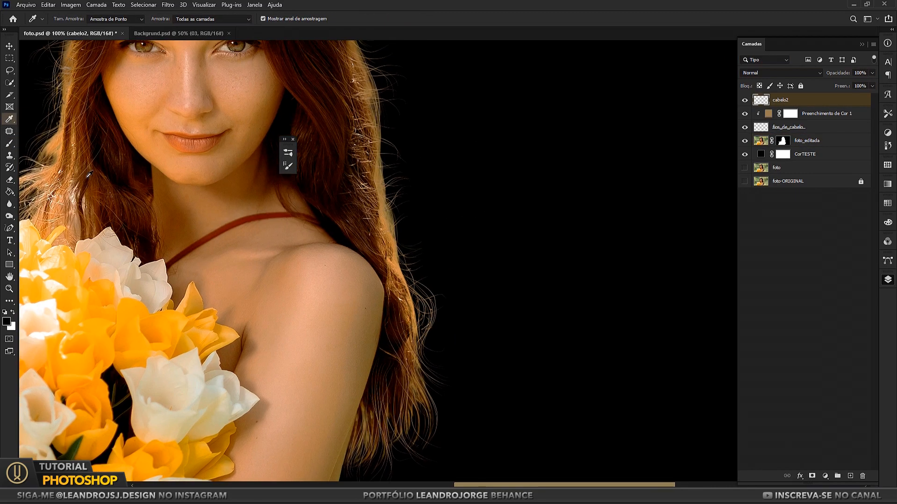
key("shift+5")
left_click(397, 257, "alt")
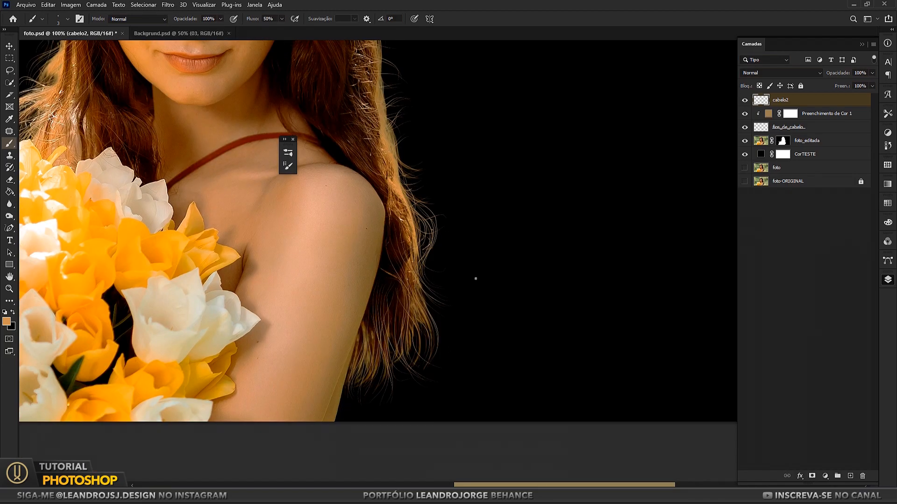
Add a mask to fios_de_cabelo and soften the strands beside the arm on it with the eraser at 50% flow.
key("e")
left_click_drag(377, 291, 374, 309)
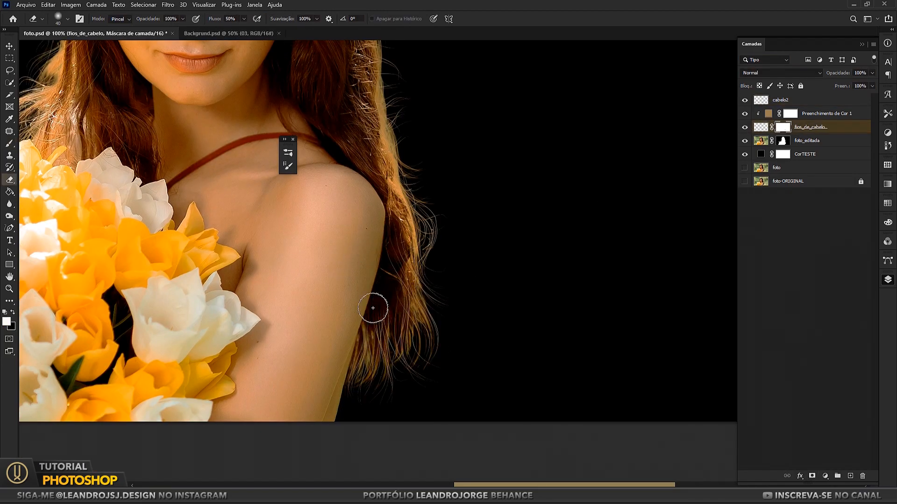
left_click_drag(475, 156, 479, 207)
left_click_drag(388, 306, 390, 342)
mouse_move(425, 170)
left_mouse_down()
mouse_move(426, 206)
mouse_move(410, 256)
left_mouse_up()
left_click(783, 141)
left_click(783, 127)
left_click_drag(449, 137, 450, 224)
Erase alternately on the foto_editada and fios_de_cabelo masks to blend the strands into the hair edge.
left_click(782, 140)
left_click(761, 140)
left_click(783, 127)
left_click_drag(556, 178, 553, 211)
left_click(783, 140)
left_click(391, 176)
left_click_drag(432, 164, 490, 255)
left_click(783, 127)
Select the foto_editada mask and reduce the eraser size to 8 px for the hair edges.
left_click(786, 142)
key("bracketleft")
key("bracketleft")
key("bracketleft")
key("bracketleft")
key("bracketleft")
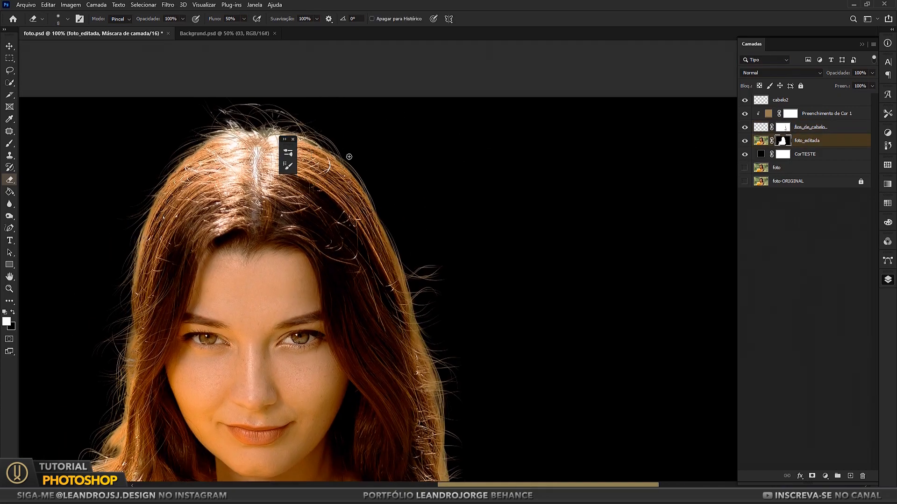
On the cabelo2 layer, sample tan and light cream colours from the crown highlights for the brush.
left_click_drag(402, 143, 570, 147)
left_click(787, 100)
key("b")
left_click(358, 163, "alt")
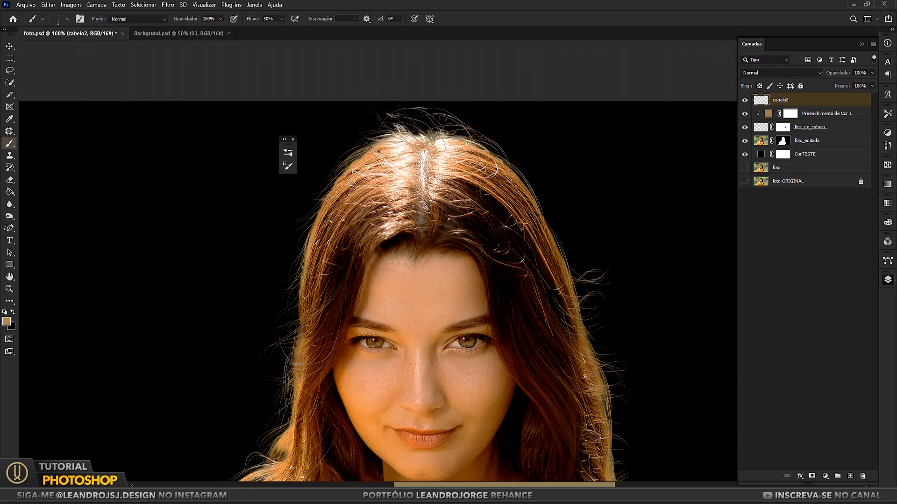
left_click(413, 137, "alt")
left_click(403, 153, "alt")
left_click_drag(508, 200, 489, 227)
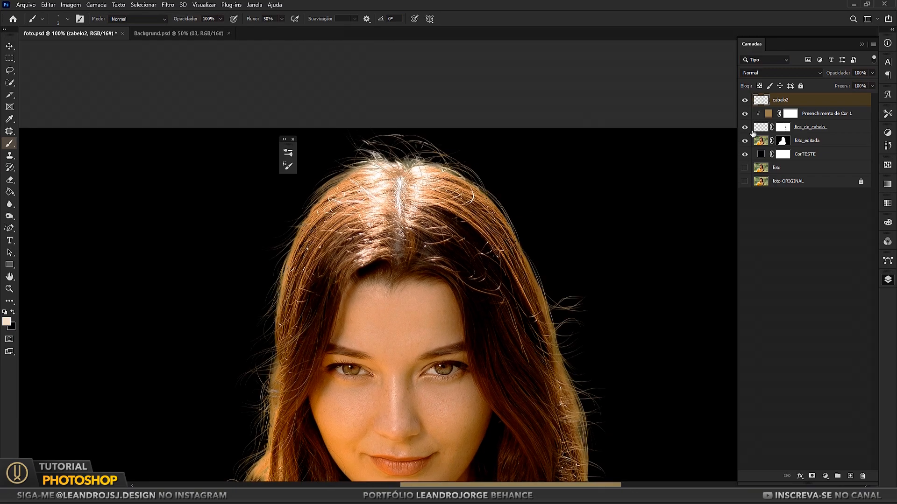
Erase the brown tint over the crown strands on the colour fill's mask, with a 35 px eraser at 80% flow.
left_click(789, 113)
key("e")
left_click_drag(399, 137, 419, 143)
key("shift+8")
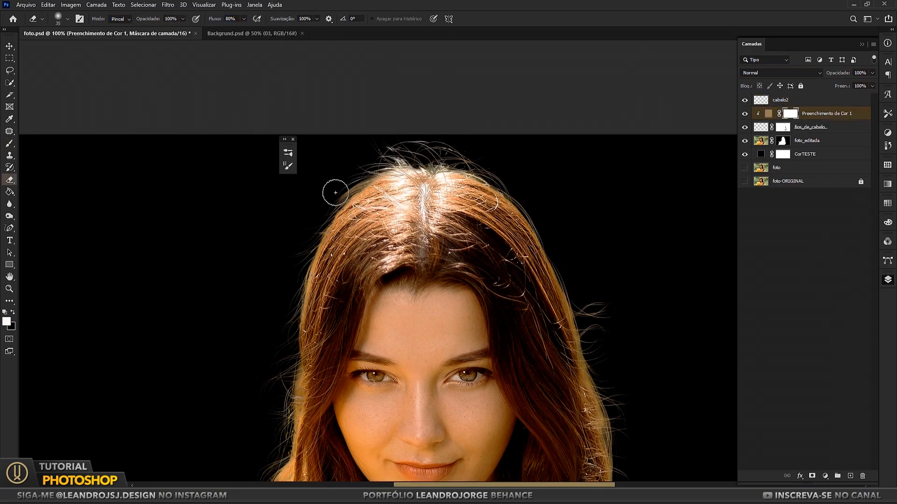
left_click_drag(450, 157, 478, 168)
mouse_move(452, 320)
left_mouse_down()
mouse_move(509, 258)
mouse_move(454, 259)
left_mouse_up()
left_click_drag(459, 125, 510, 156)
left_click_drag(282, 269, 345, 206)
Refine the colour fill's mask along the hair edges with the eraser at 20% flow.
key("shift+2")
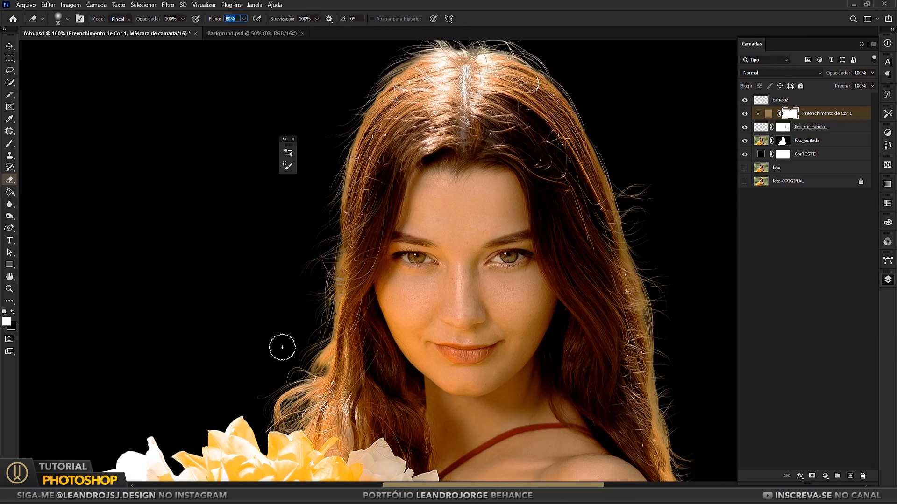
left_click_drag(541, 240, 486, 254)
left_click_drag(461, 191, 506, 168)
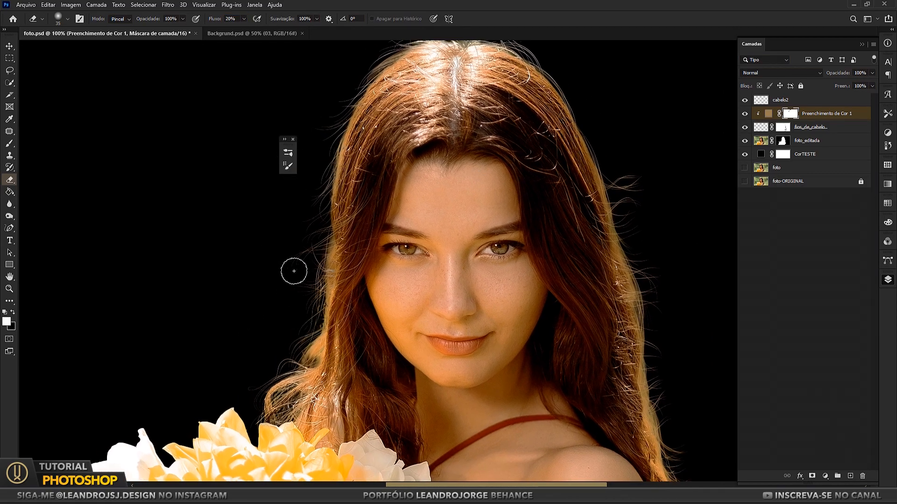
left_click_drag(537, 203, 567, 188)
Soften the strands along the outer hair edge on the fios_de_cabelo mask with the eraser at 20% flow.
left_click(783, 127)
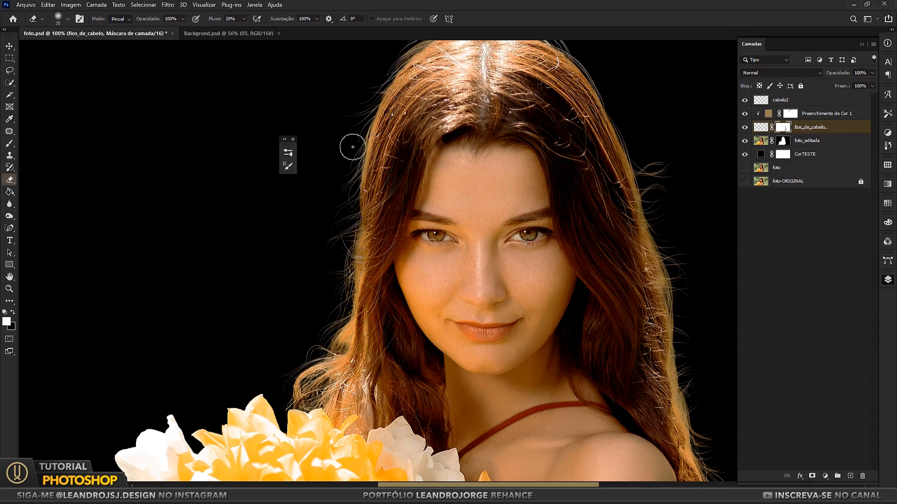
left_click_drag(393, 139, 376, 194)
left_click_drag(410, 47, 408, 110)
mouse_move(415, 342)
left_mouse_down()
mouse_move(407, 307)
mouse_move(458, 241)
mouse_move(460, 208)
left_mouse_up()
Compare the image with and without foto_editada, then ready its mask for the brush.
left_click(745, 141)
left_click(745, 141)
left_click(783, 140)
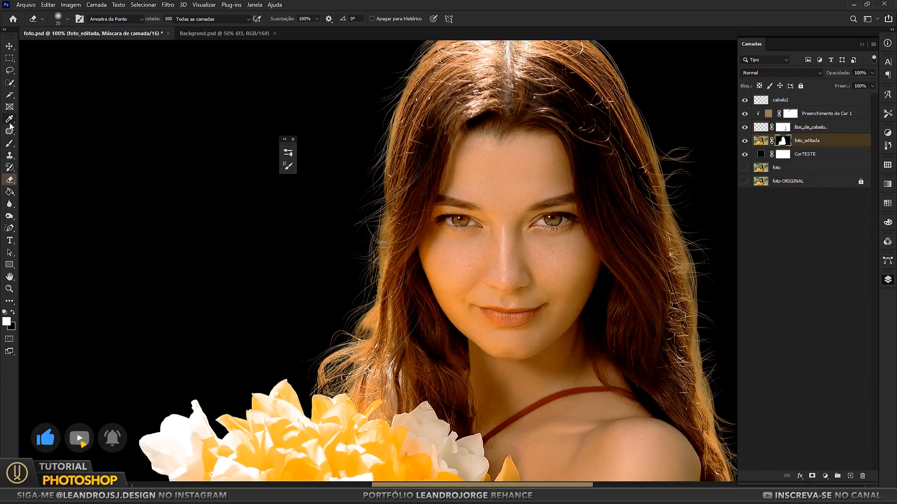
left_click(9, 144)
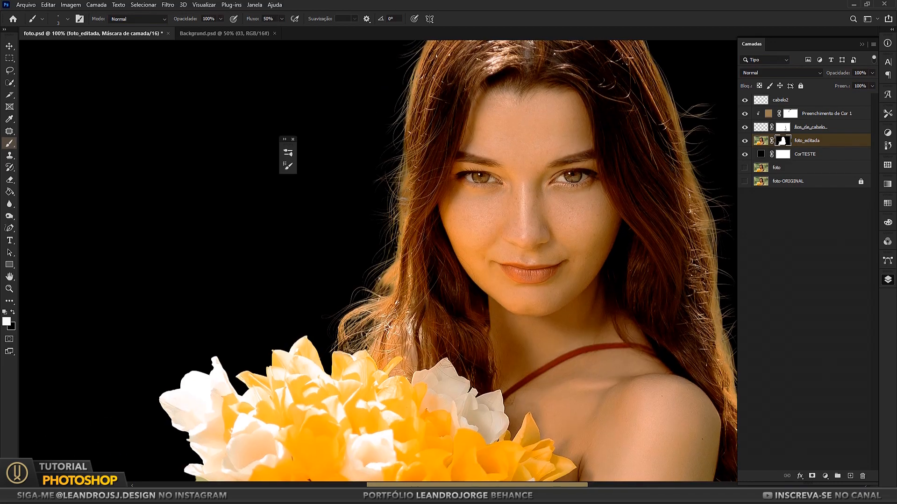
Paint fine peach strands along the hair edge above the flowers on cabelo2, with a 1 px brush at 90% flow.
key("alt+period")
left_click_drag(422, 154, 411, 182)
left_click(252, 19)
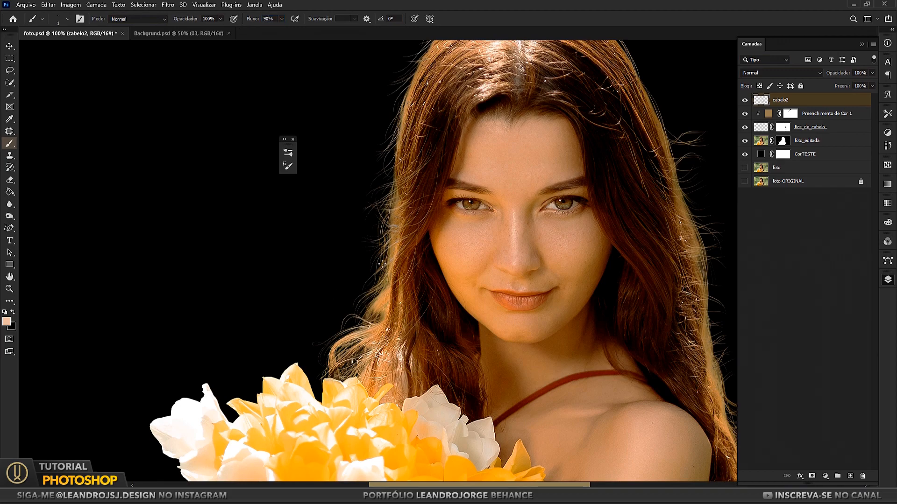
left_click_drag(366, 315, 371, 285)
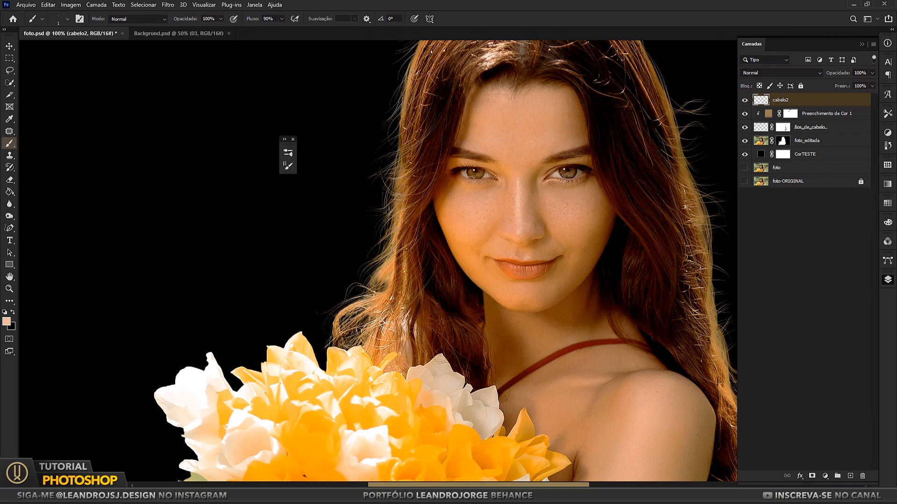
Close the floating brush settings panel and fit the whole image on screen.
left_click(9, 181)
left_click_drag(483, 283, 390, 355)
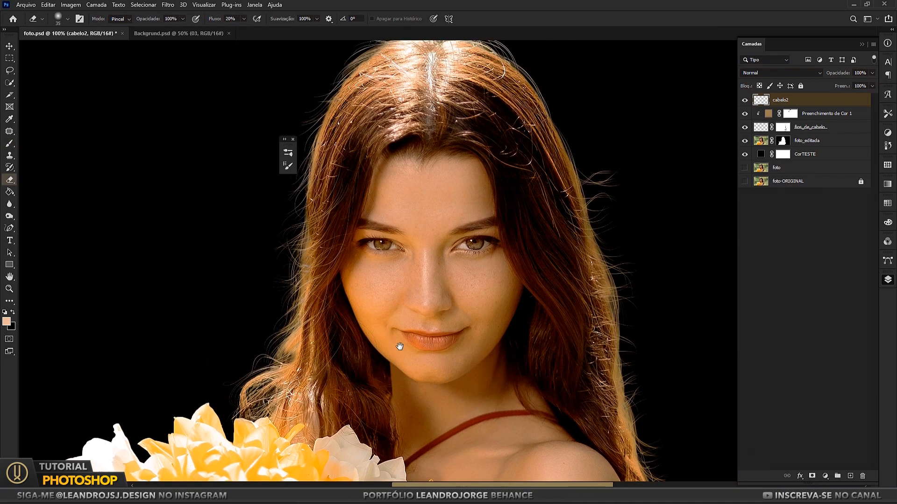
left_click(293, 140)
key("z")
right_click(286, 228)
left_click(296, 234)
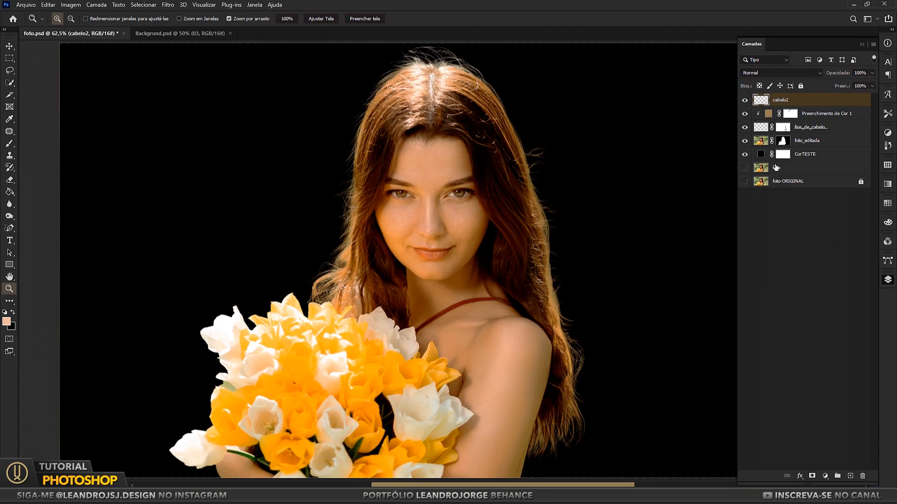
left_click(815, 157)
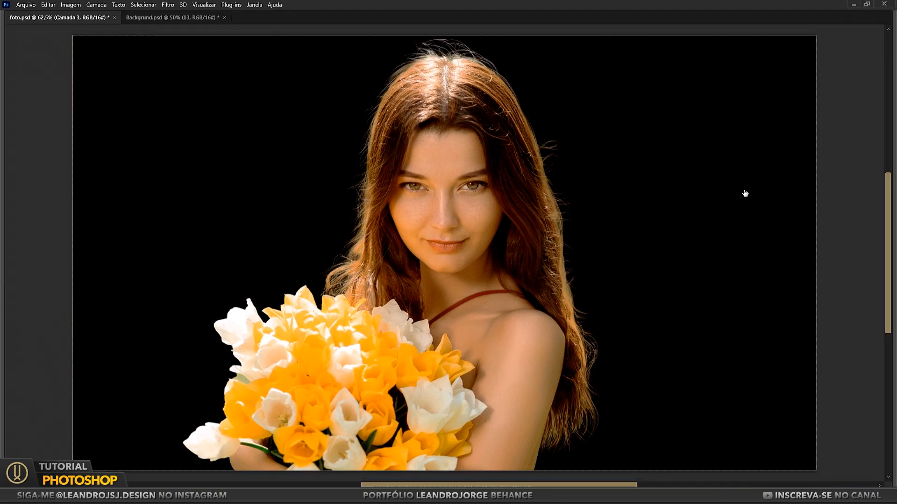